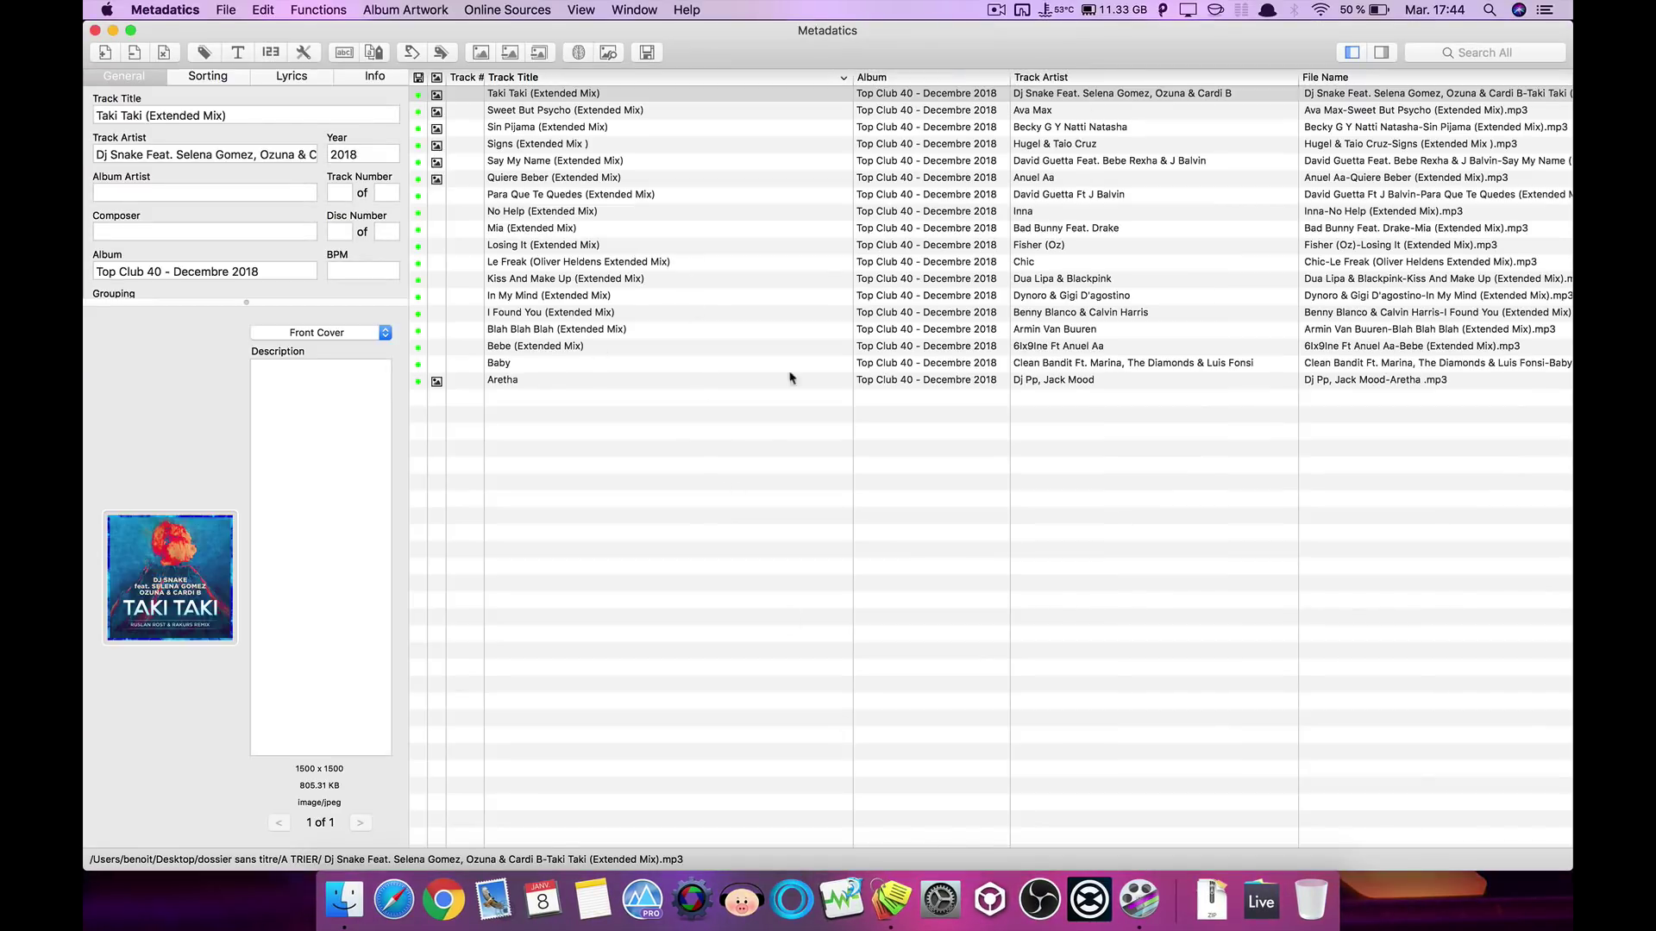
- Inspect the comments, BPM and full tag list of the Taki Taki track, and close the tag editor window
drag(253, 300, 233, 442)
click(190, 380)
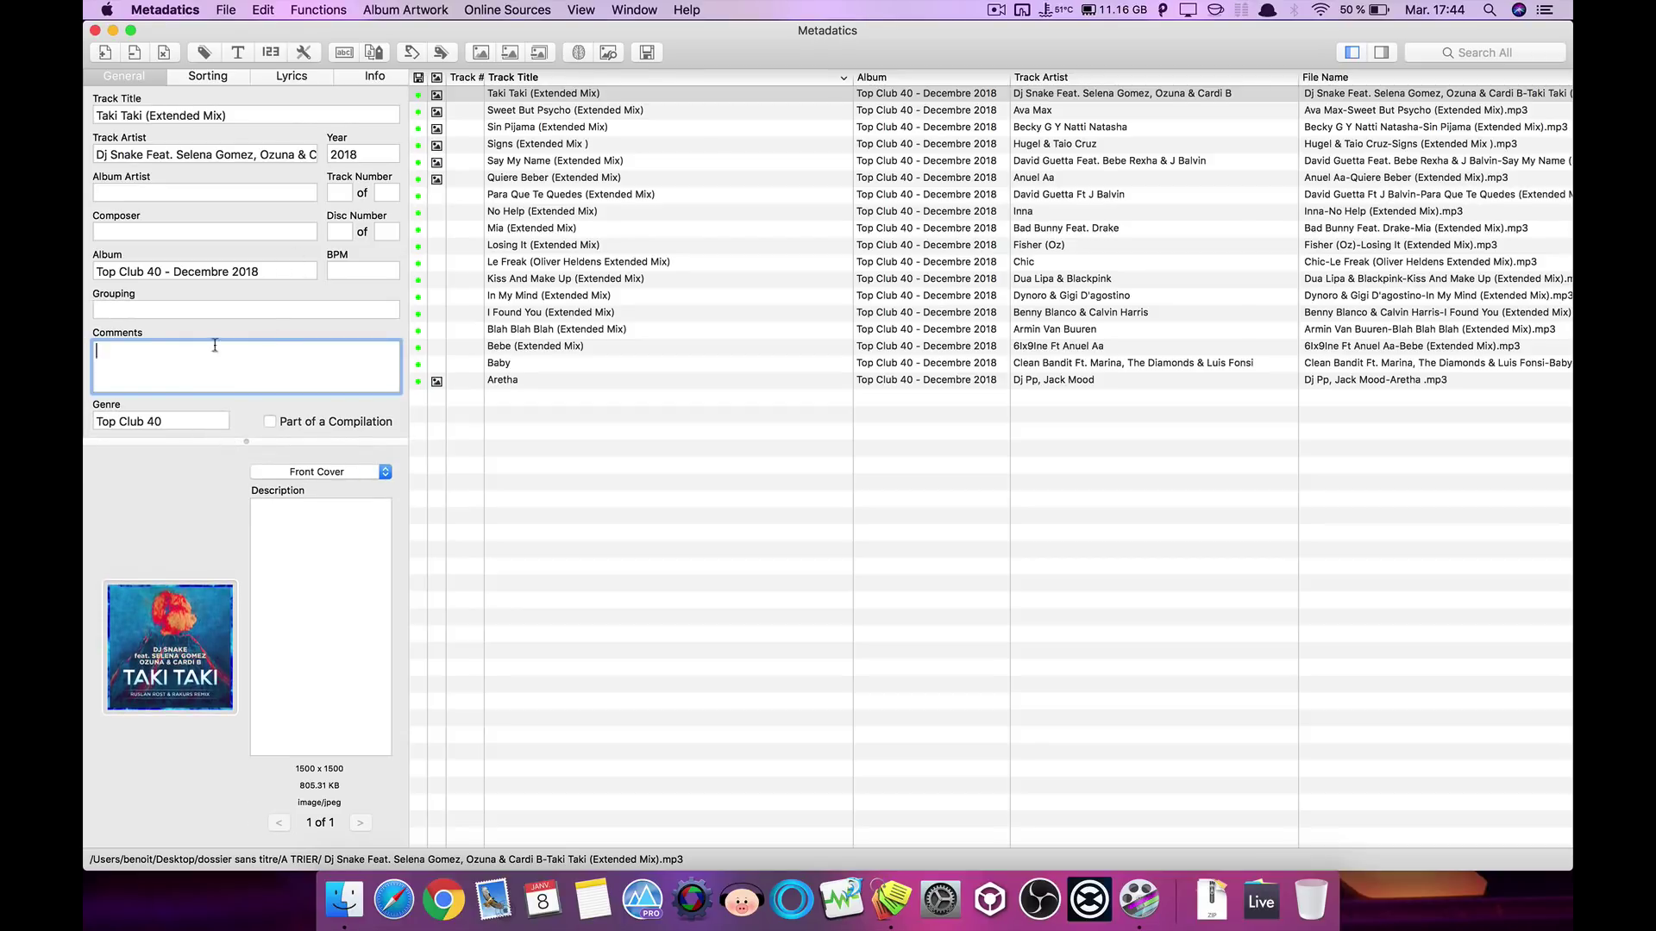
click(346, 271)
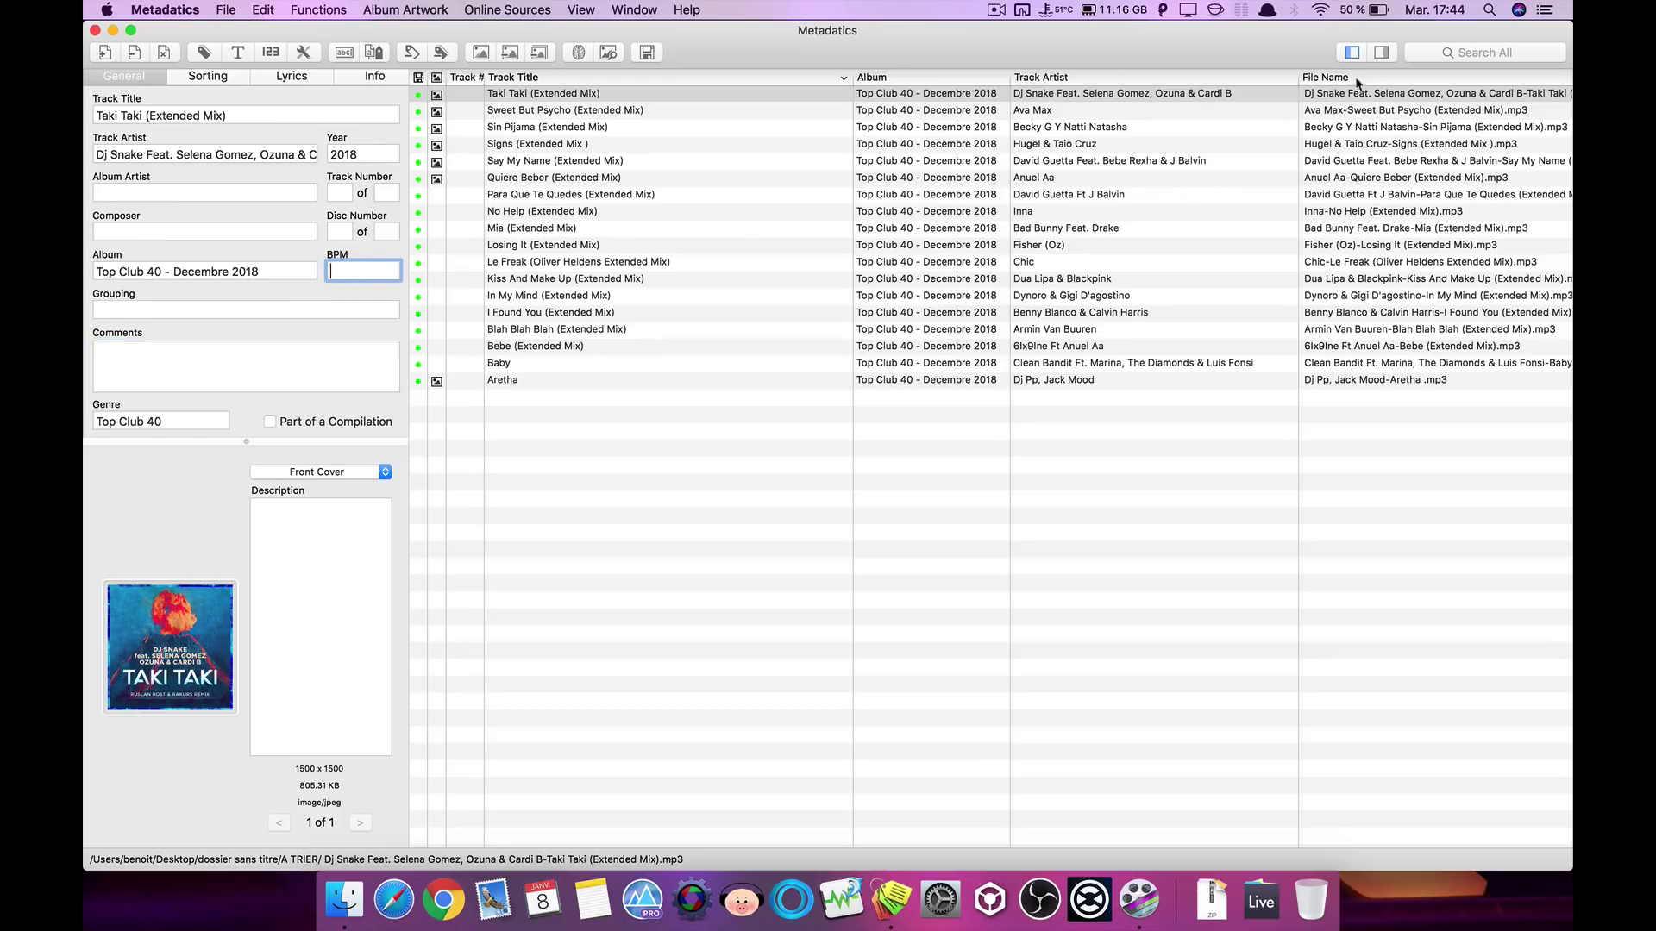
click(1381, 53)
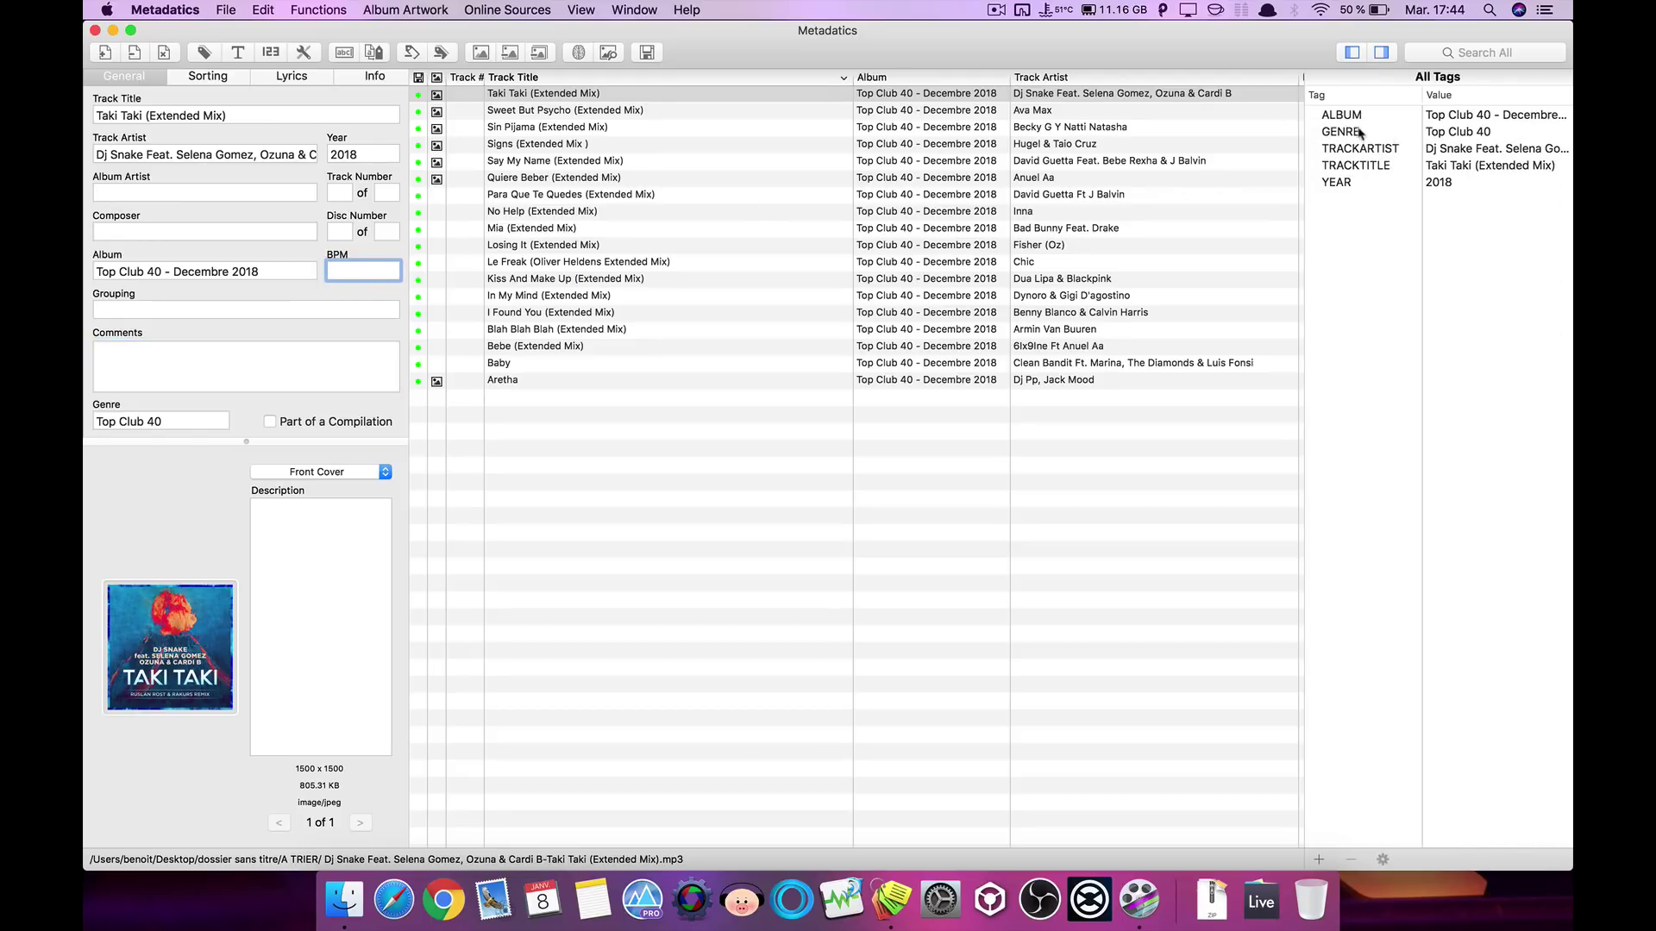
click(1382, 52)
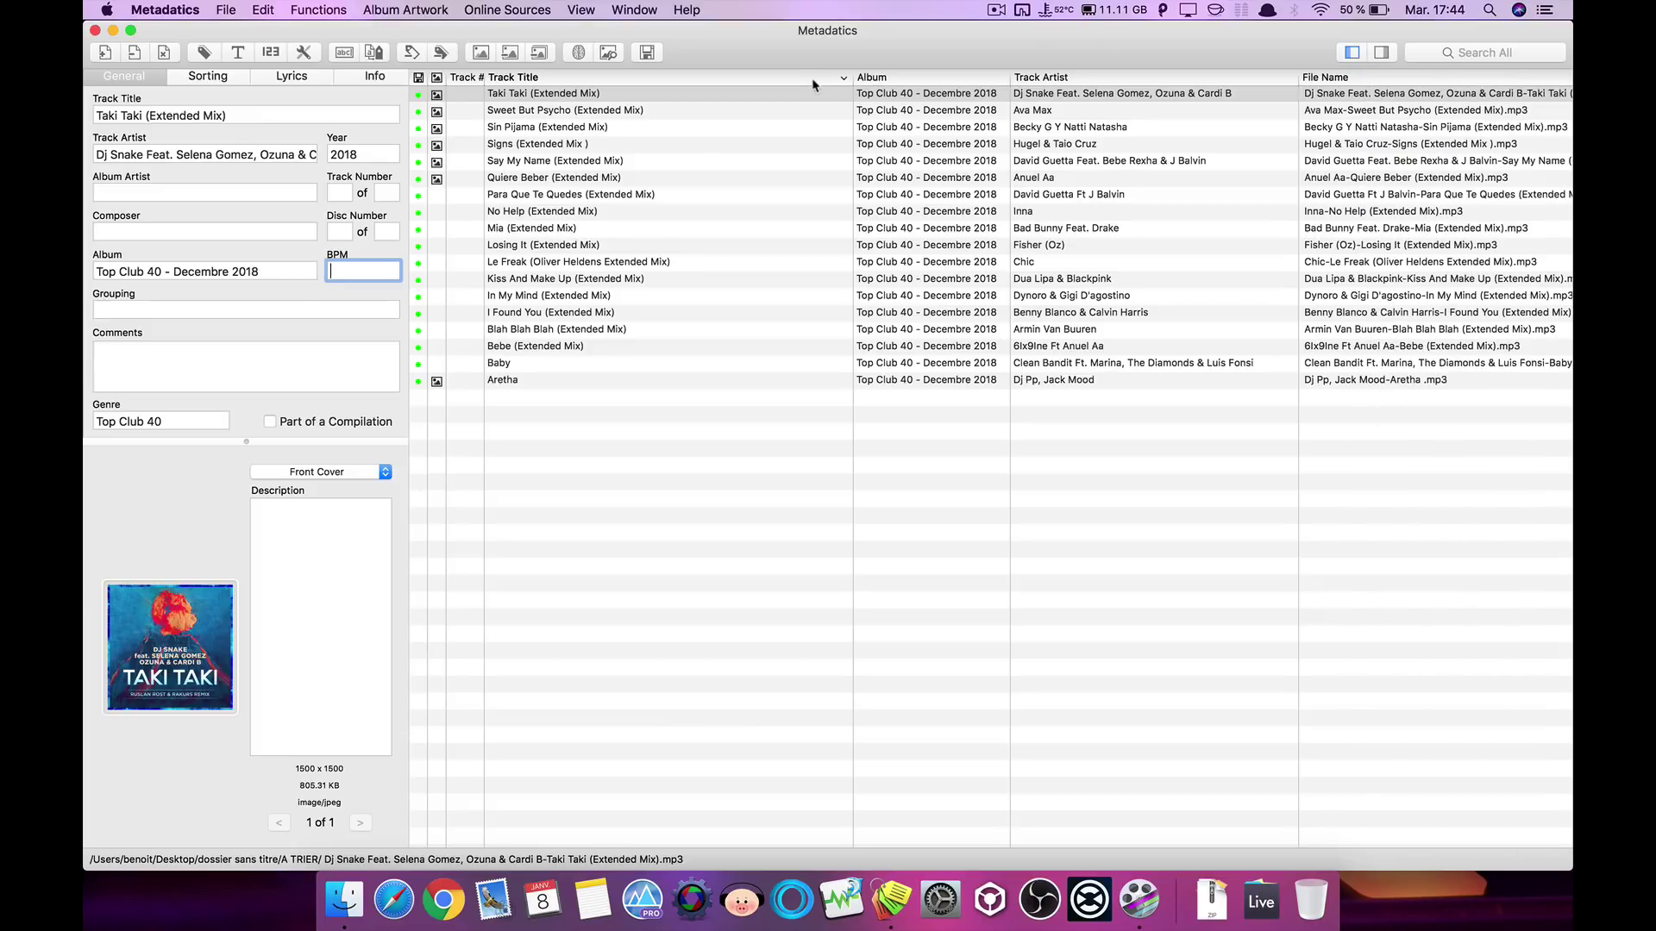
click(95, 30)
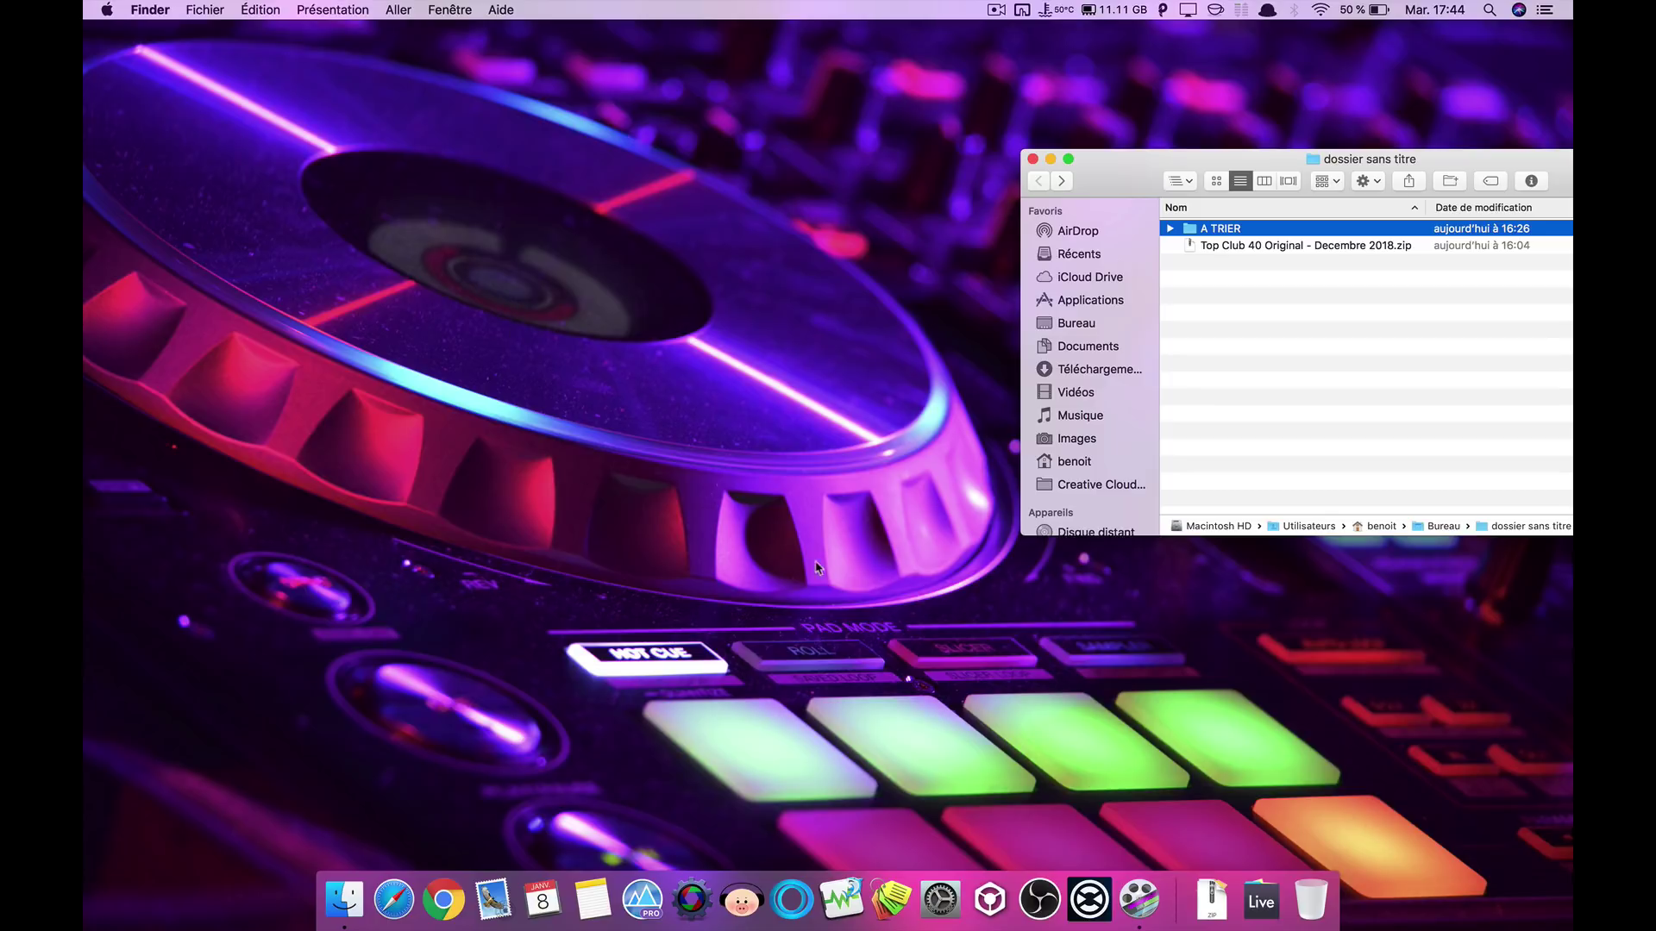
- Switch to Mixed In Key and review its DJ software connection, tag-writing and cue point export preferences
click(793, 888)
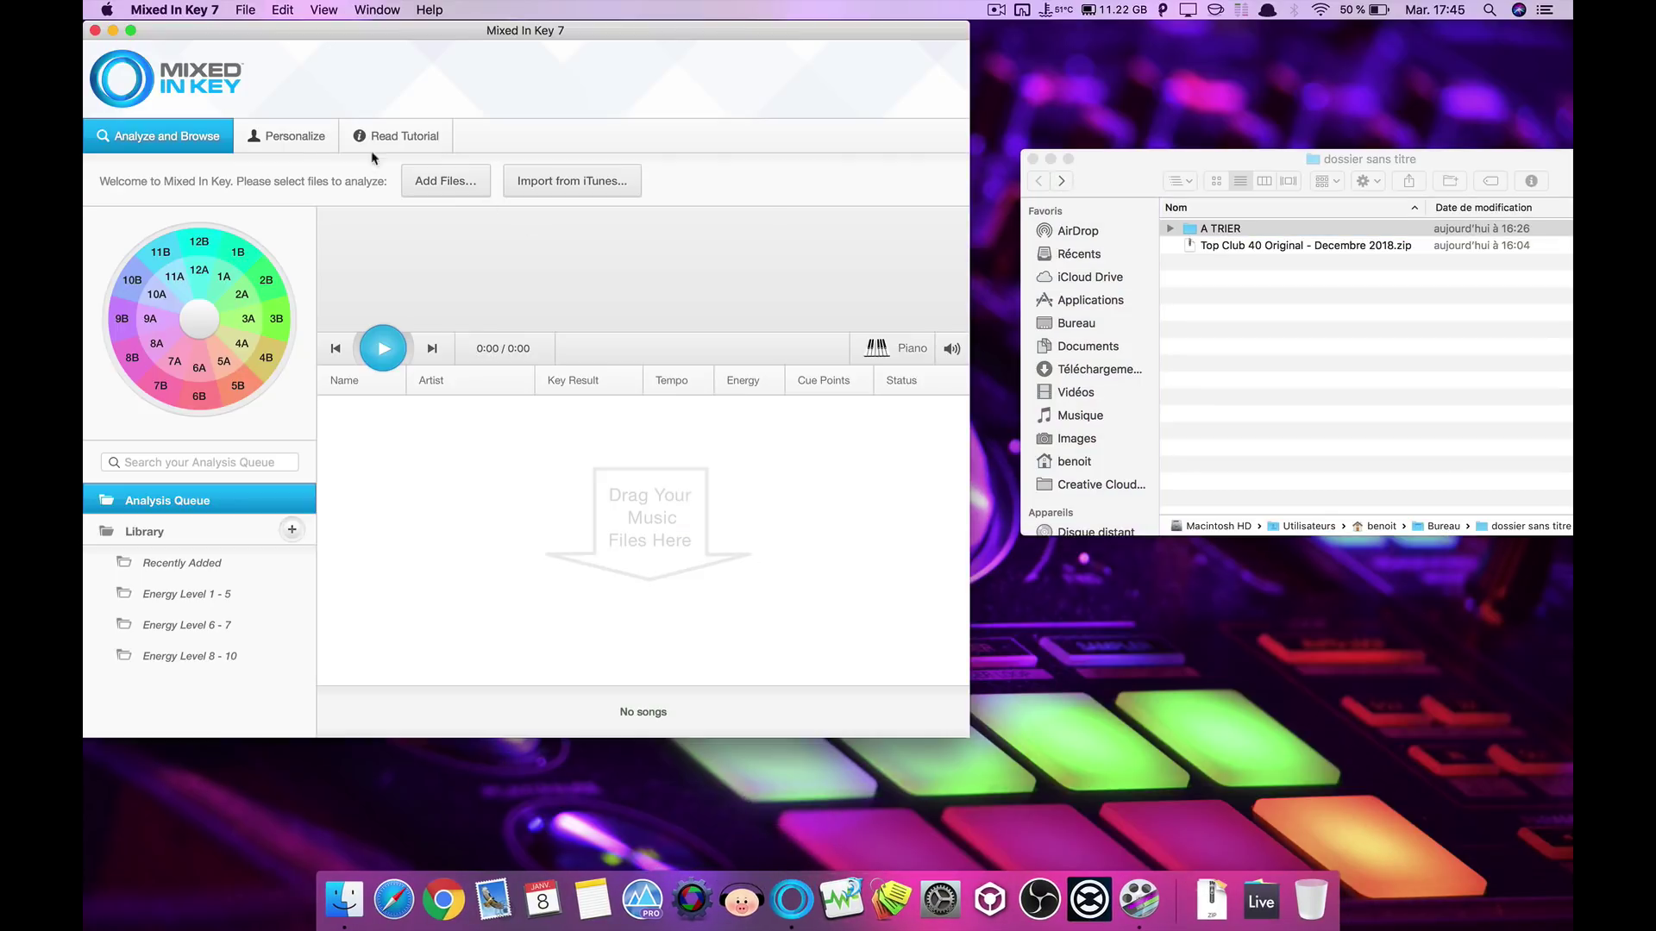
click(281, 147)
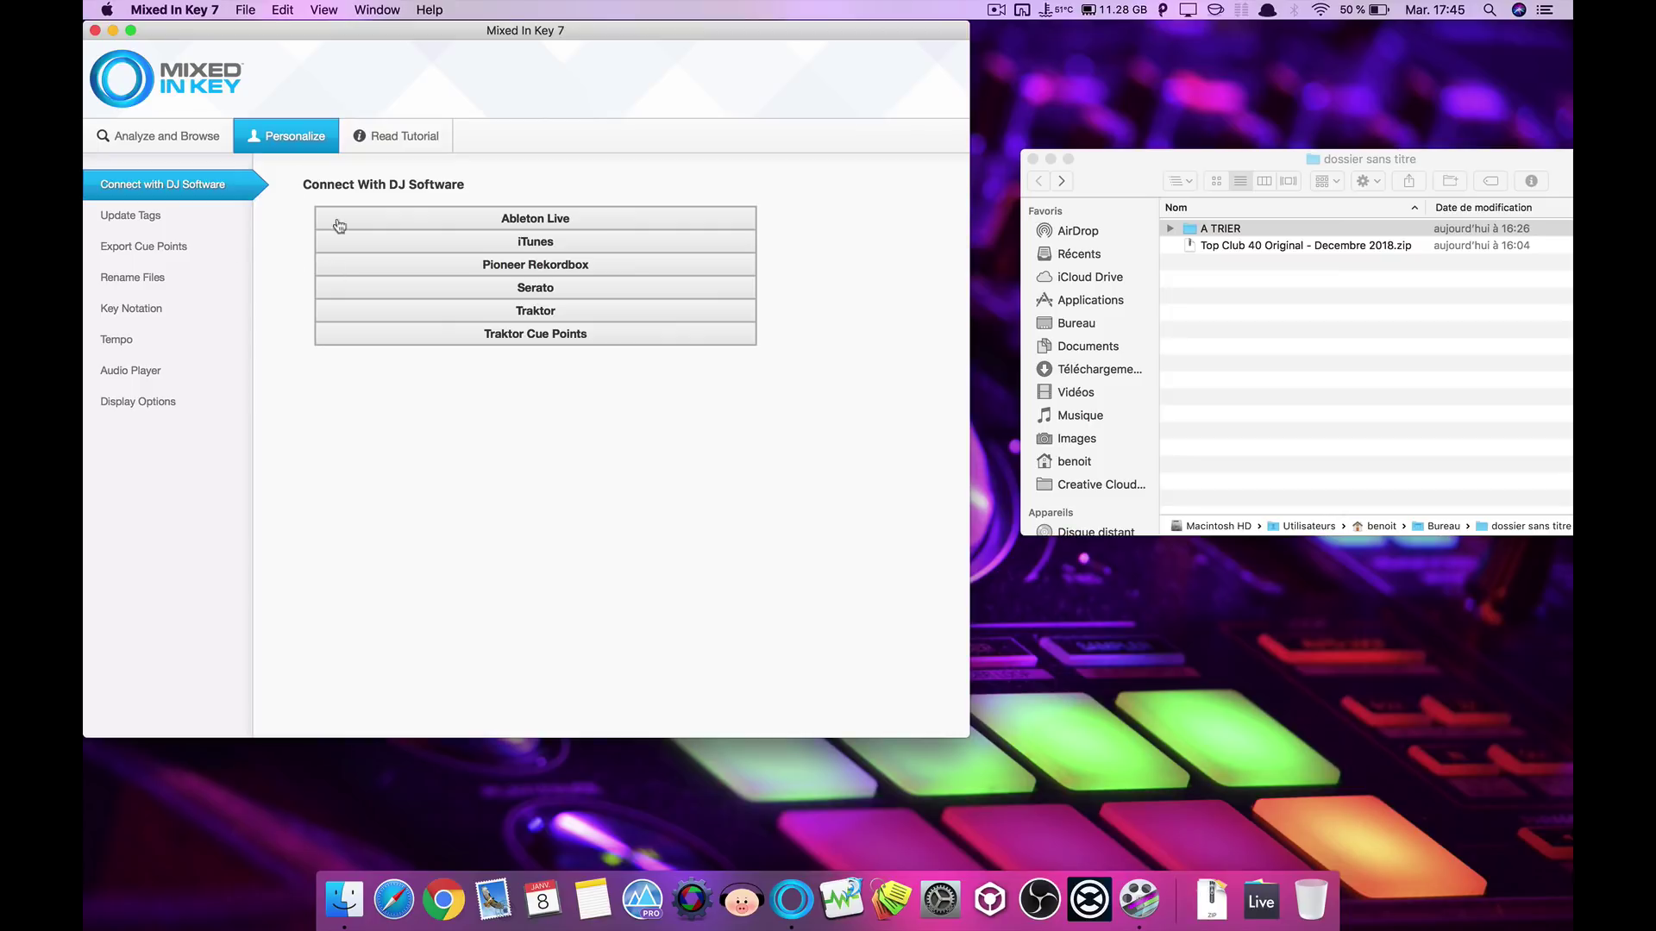
click(161, 218)
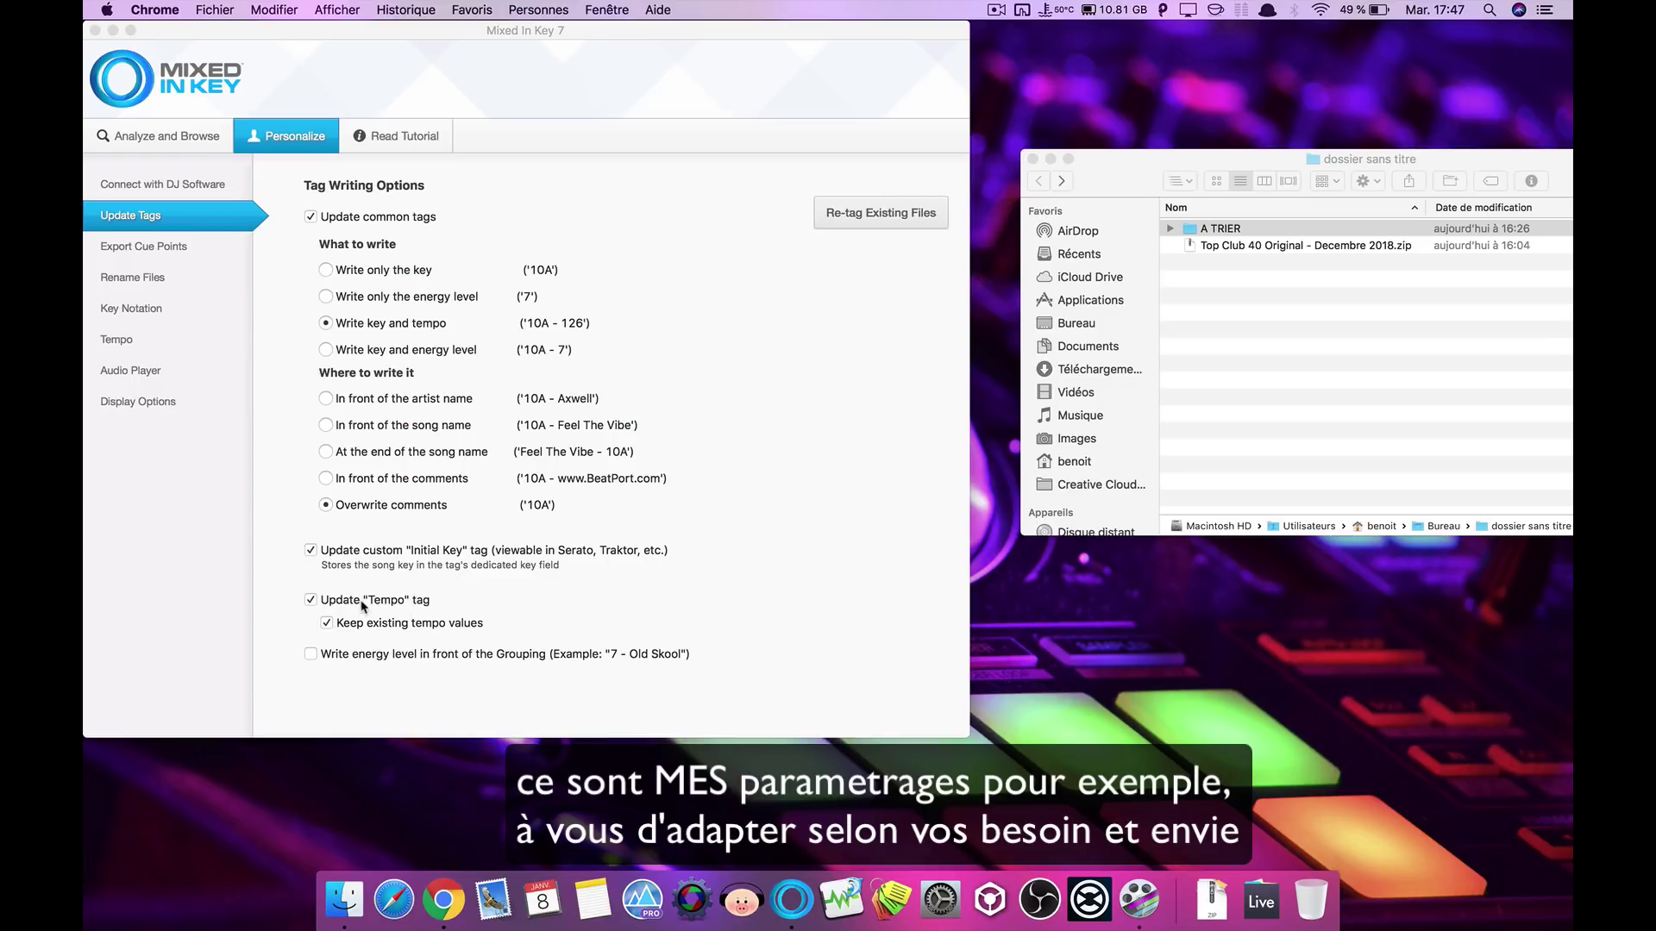
click(151, 248)
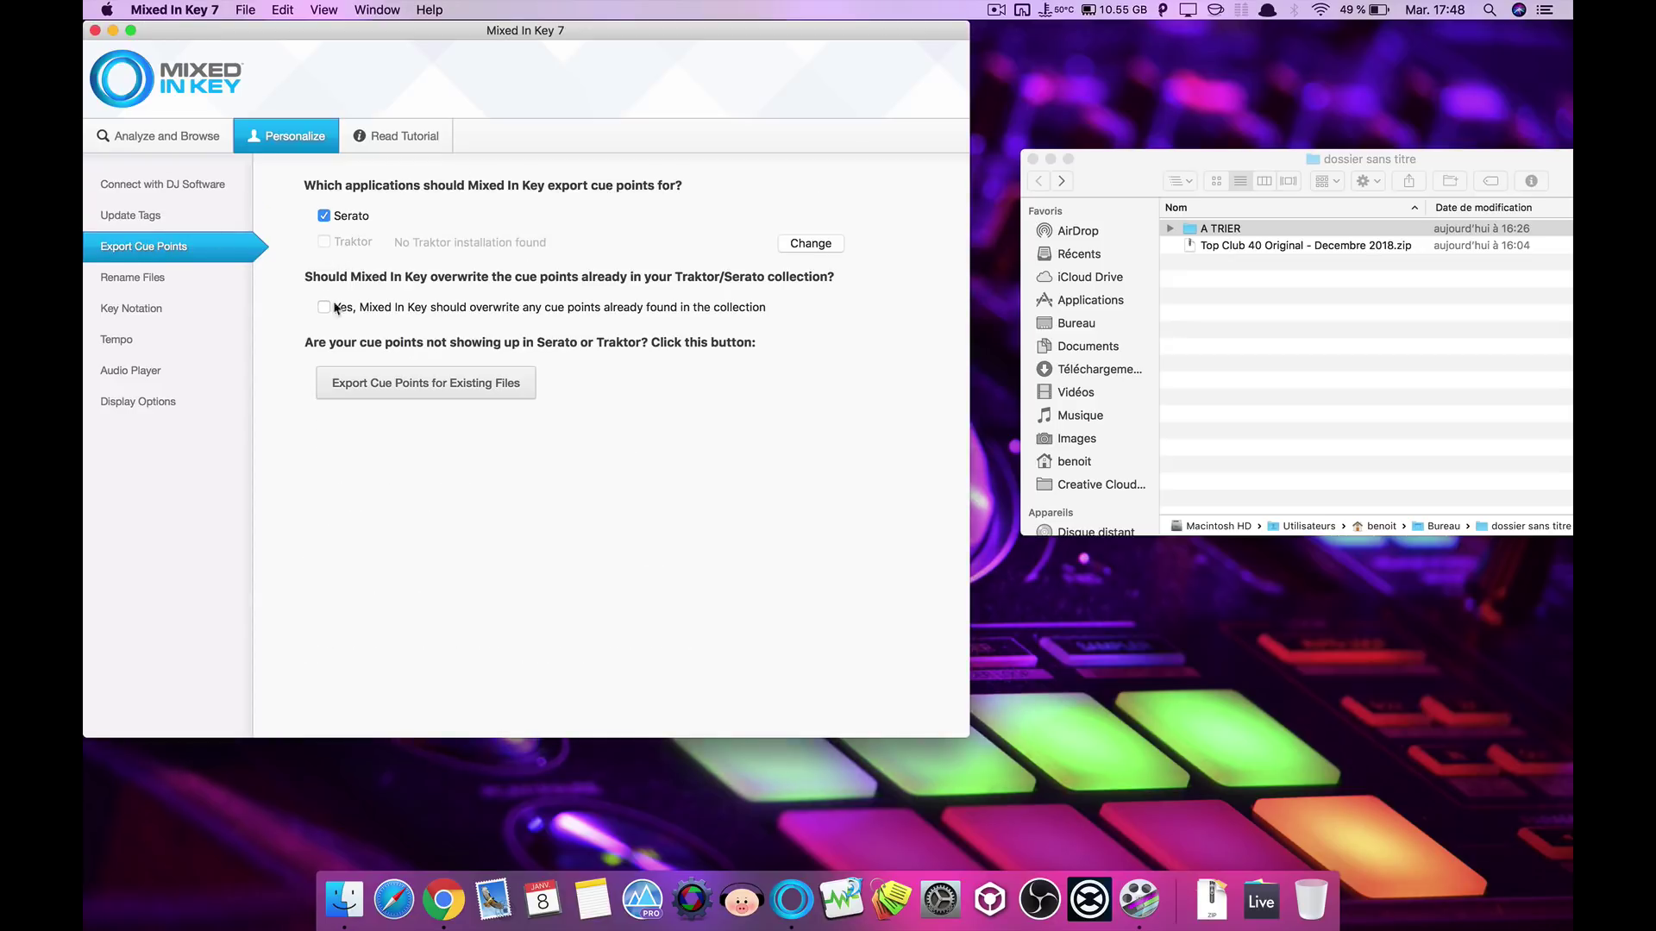
- Try automatic renaming of files after processing and restore the option "Do not rename files"
click(125, 278)
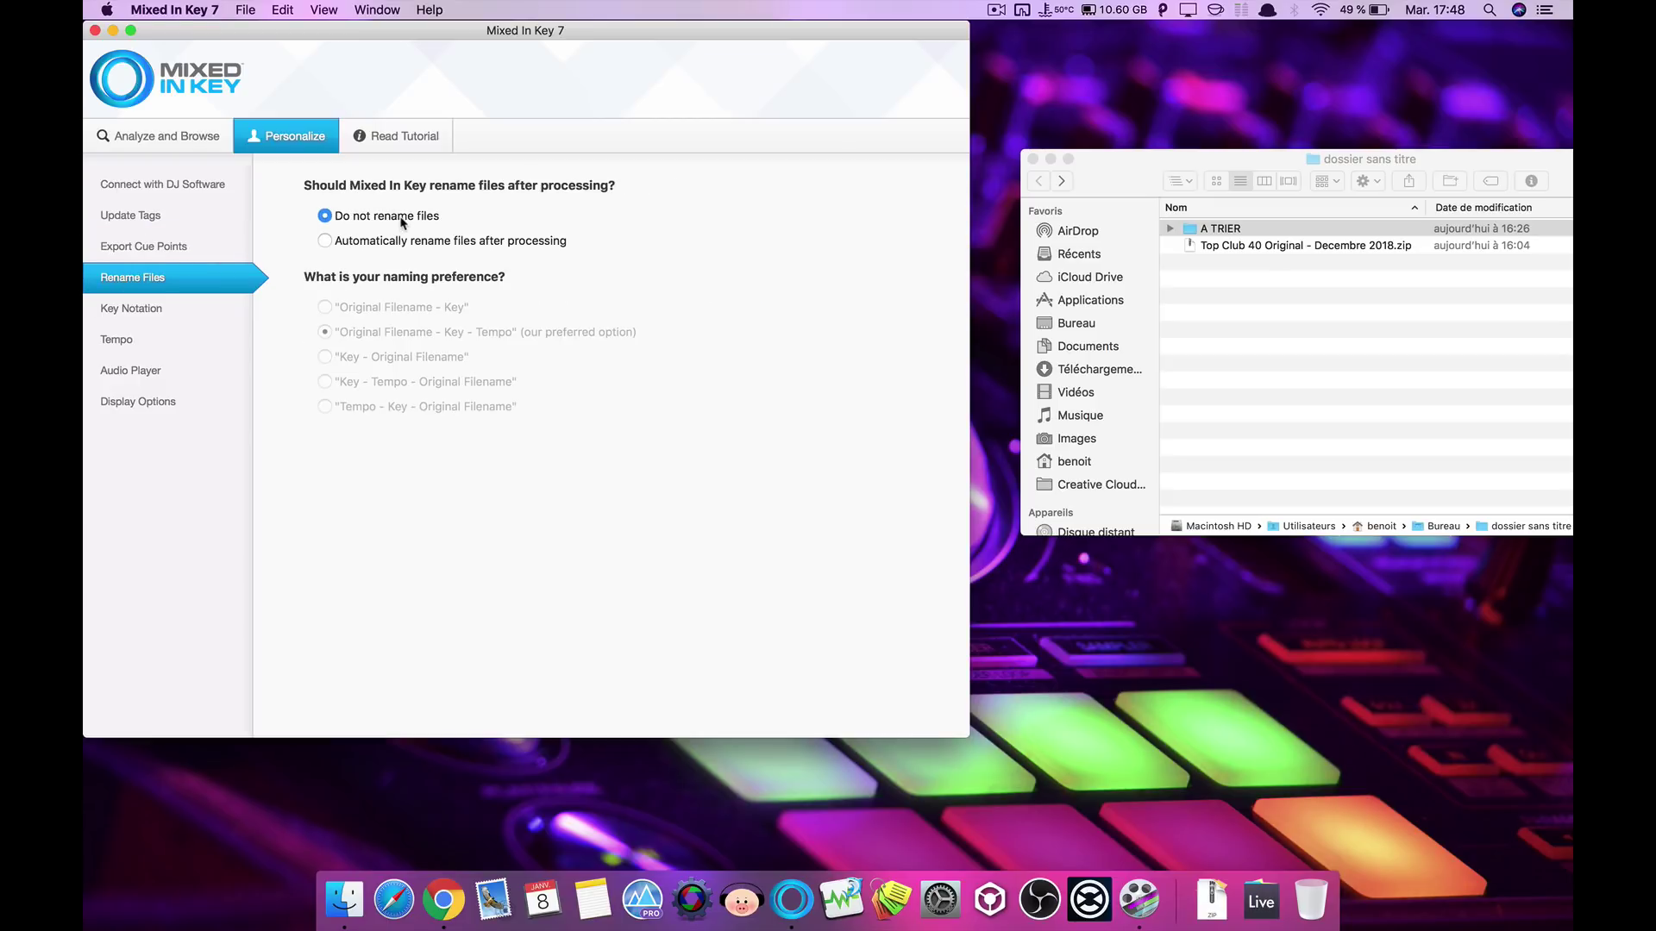
click(326, 234)
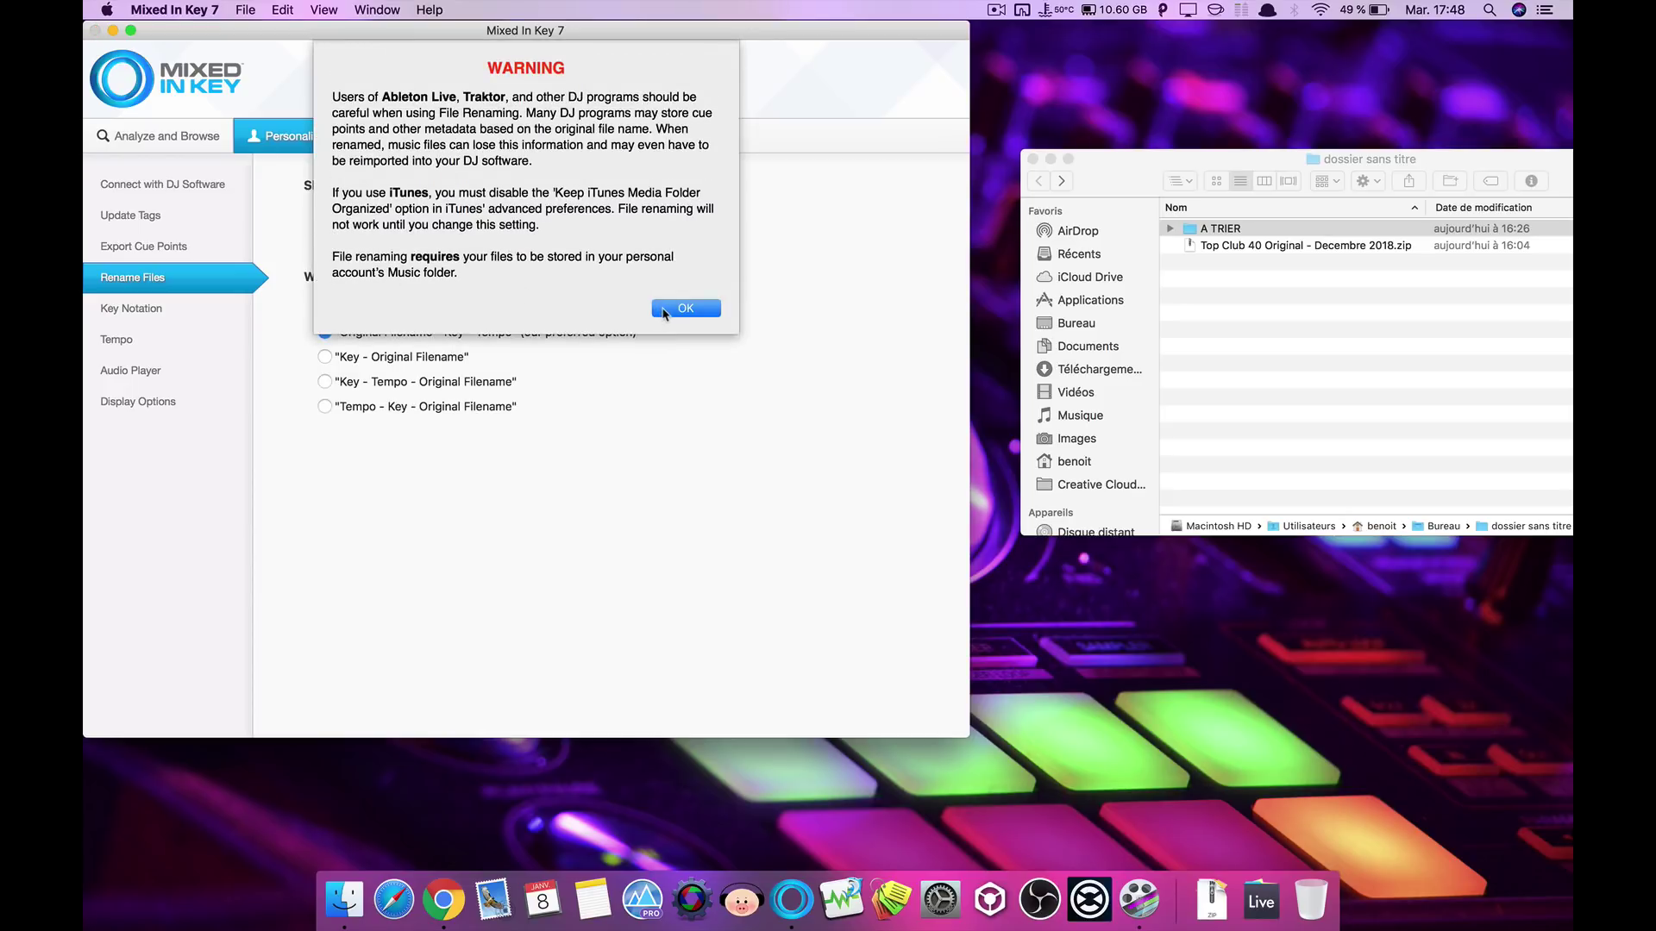
click(669, 311)
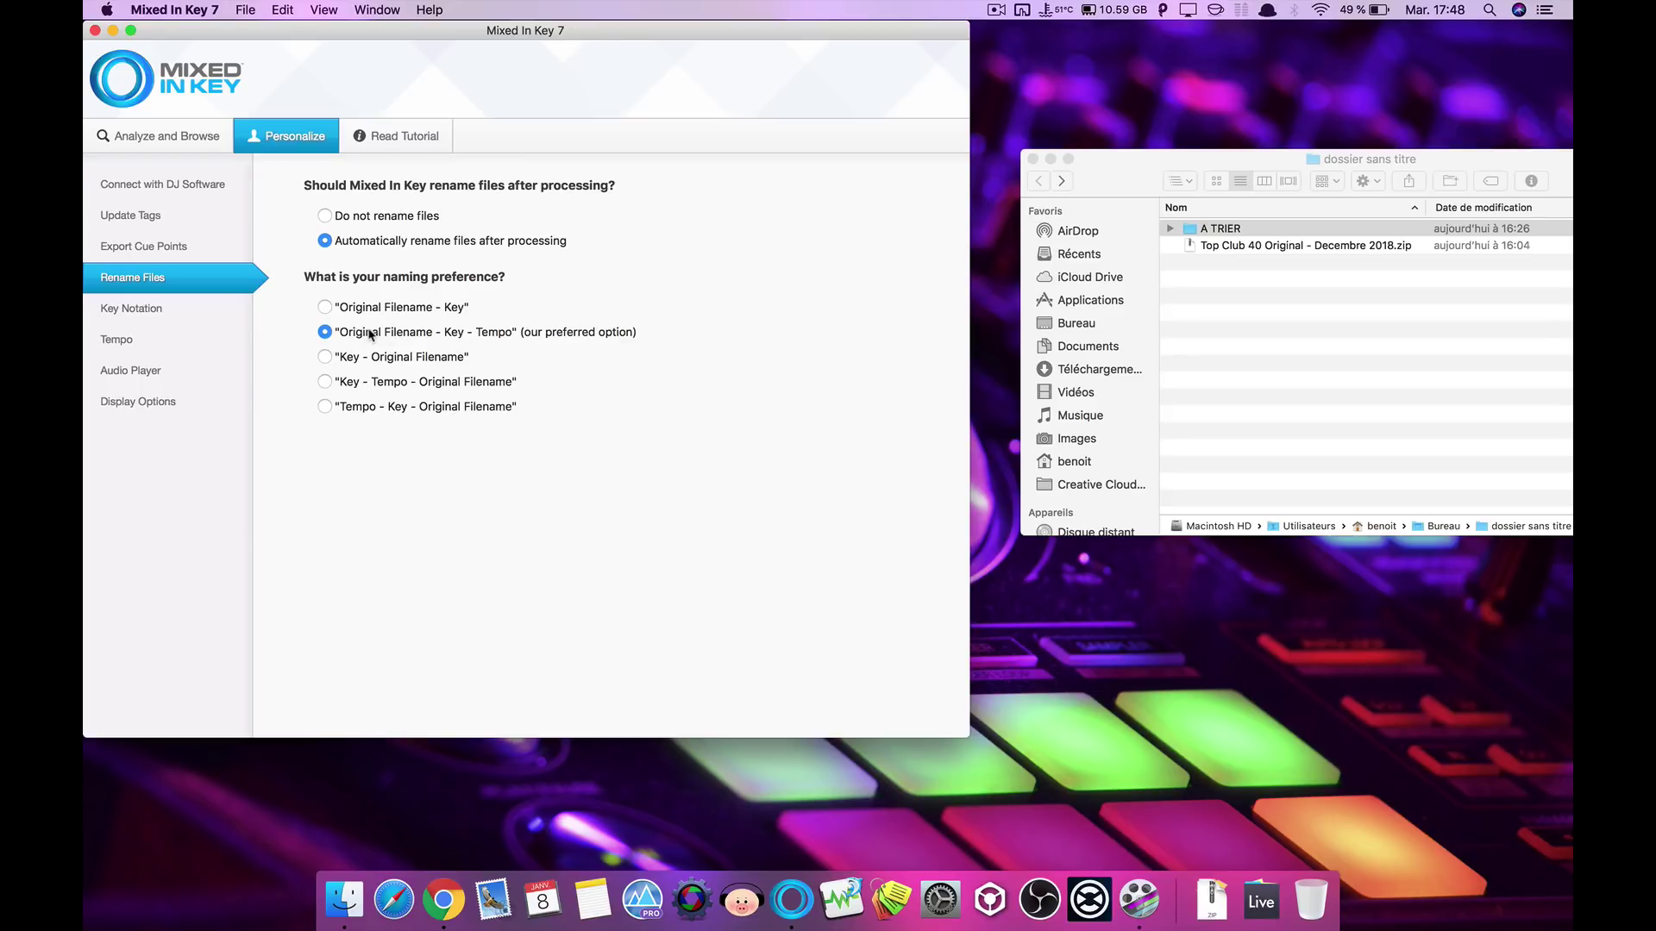
click(325, 216)
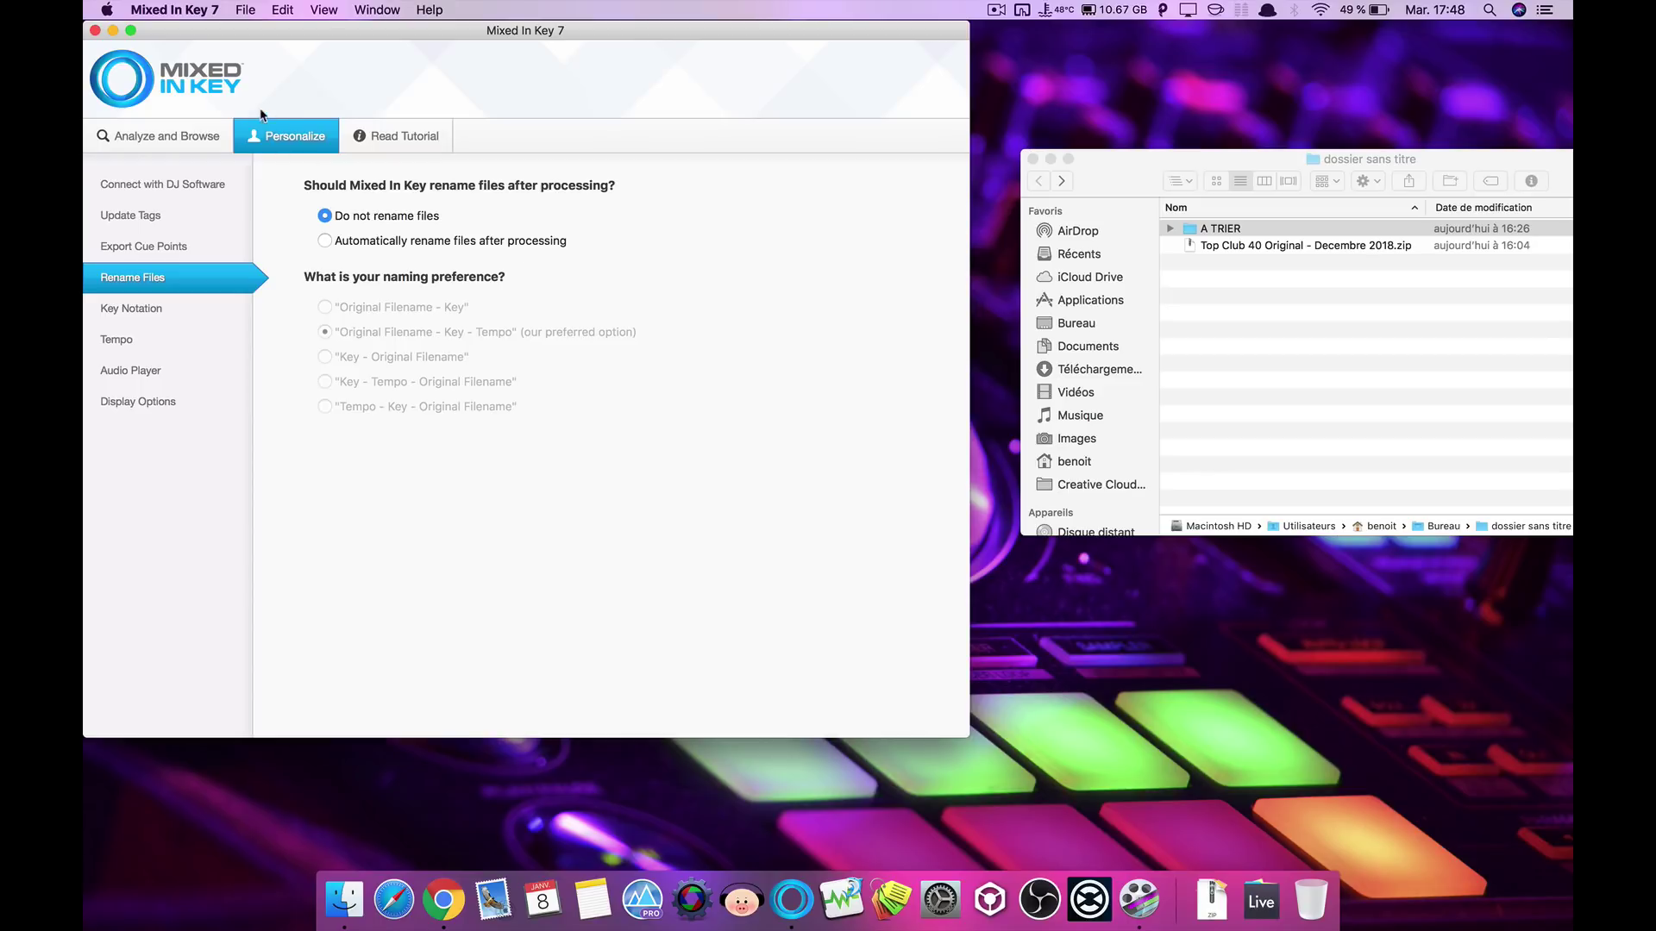
- Review the key notation, tempo, audio player and display preferences, recheck the earlier preference pages, and return to the analysis view
click(140, 310)
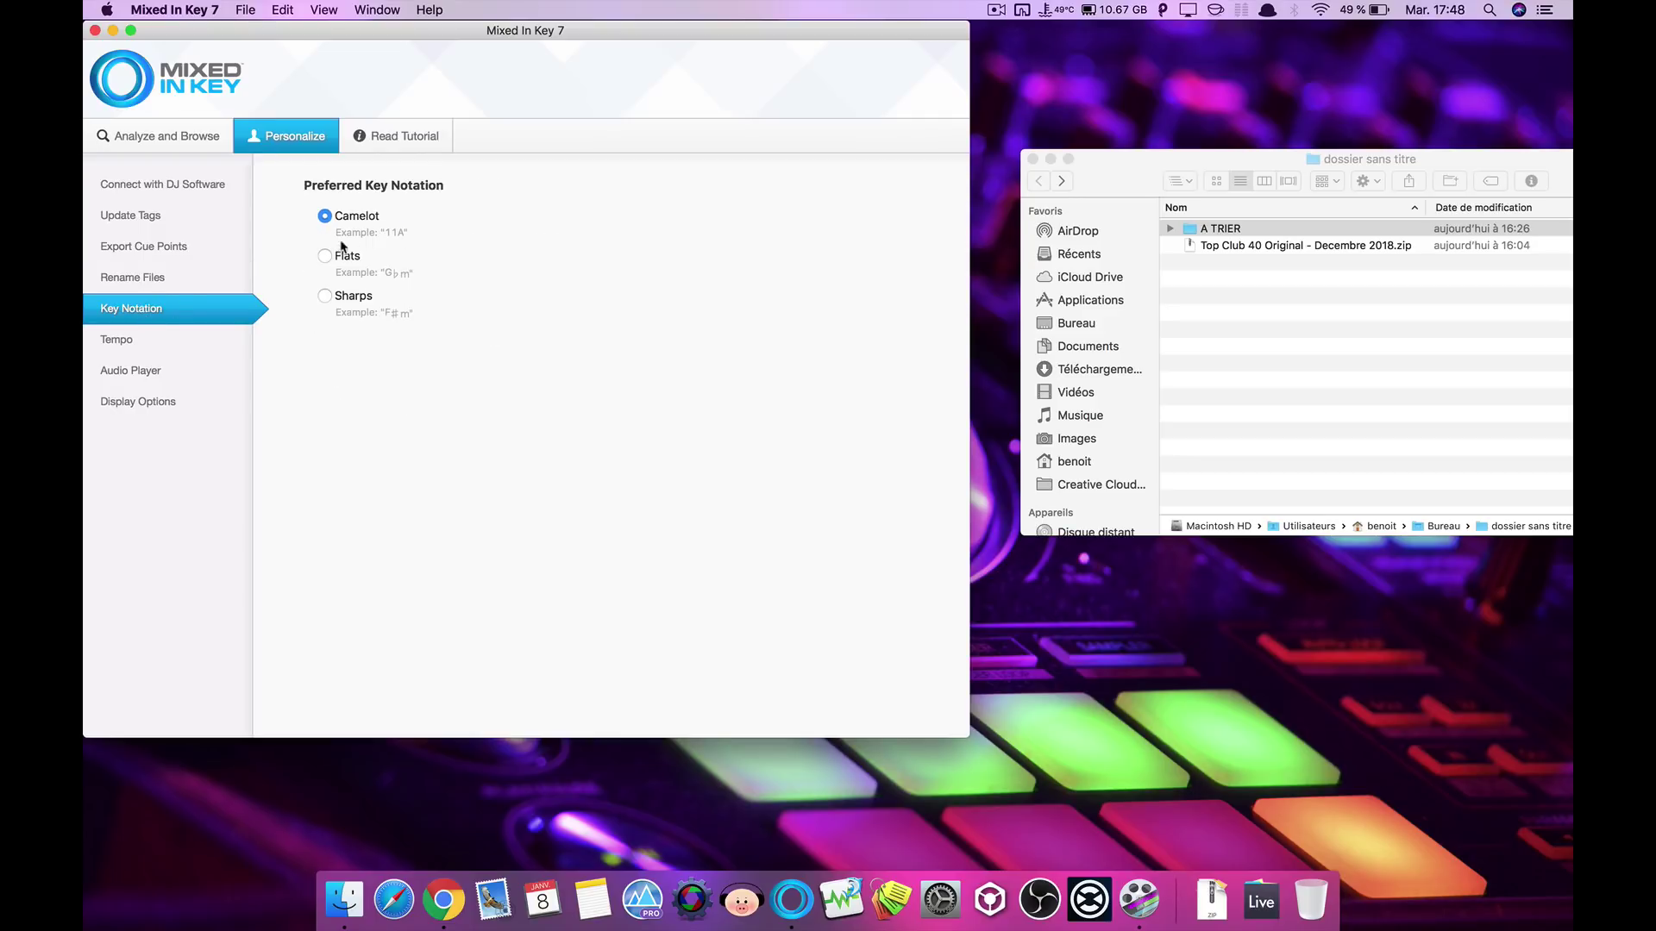
click(118, 342)
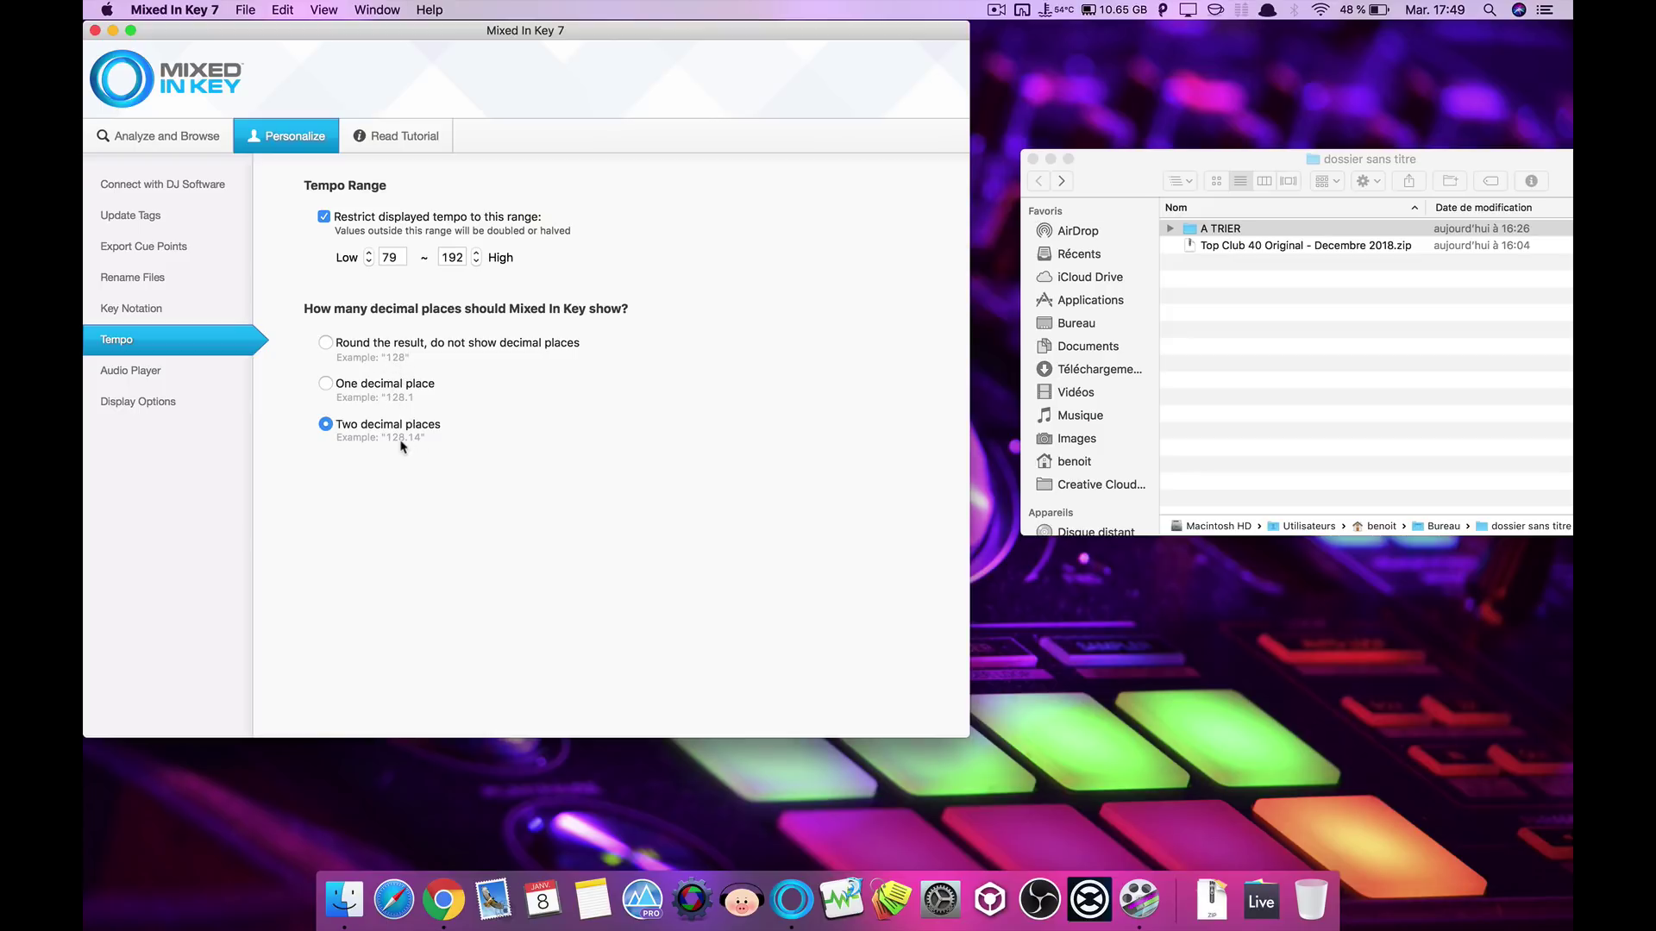
click(141, 377)
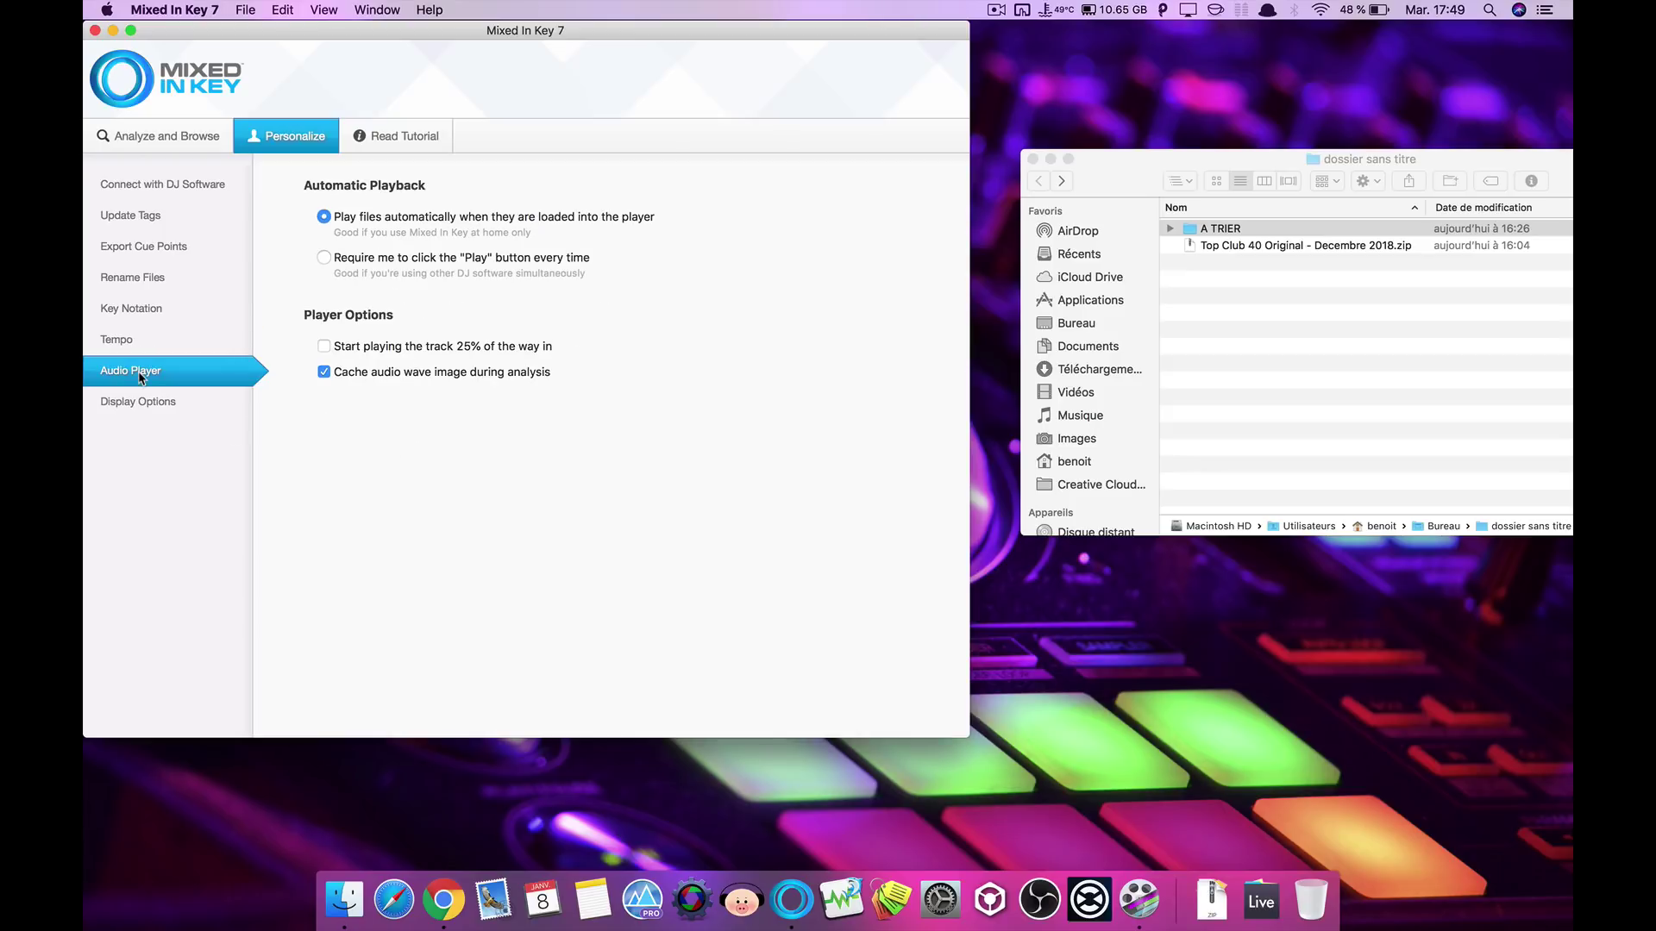
click(143, 405)
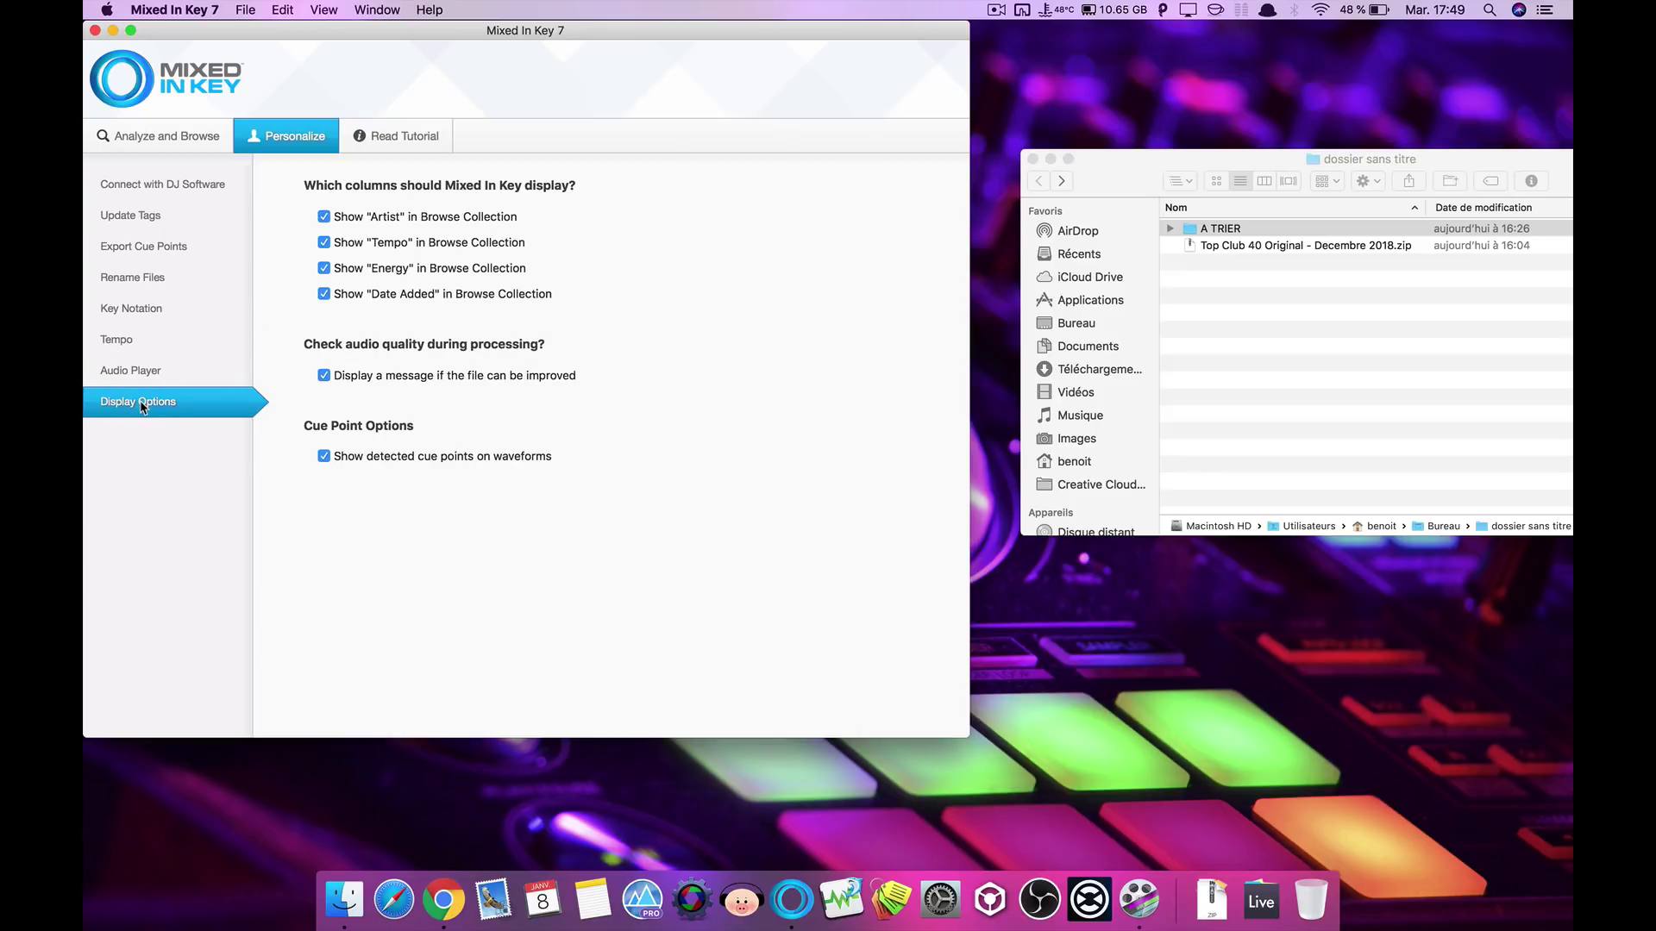
click(150, 226)
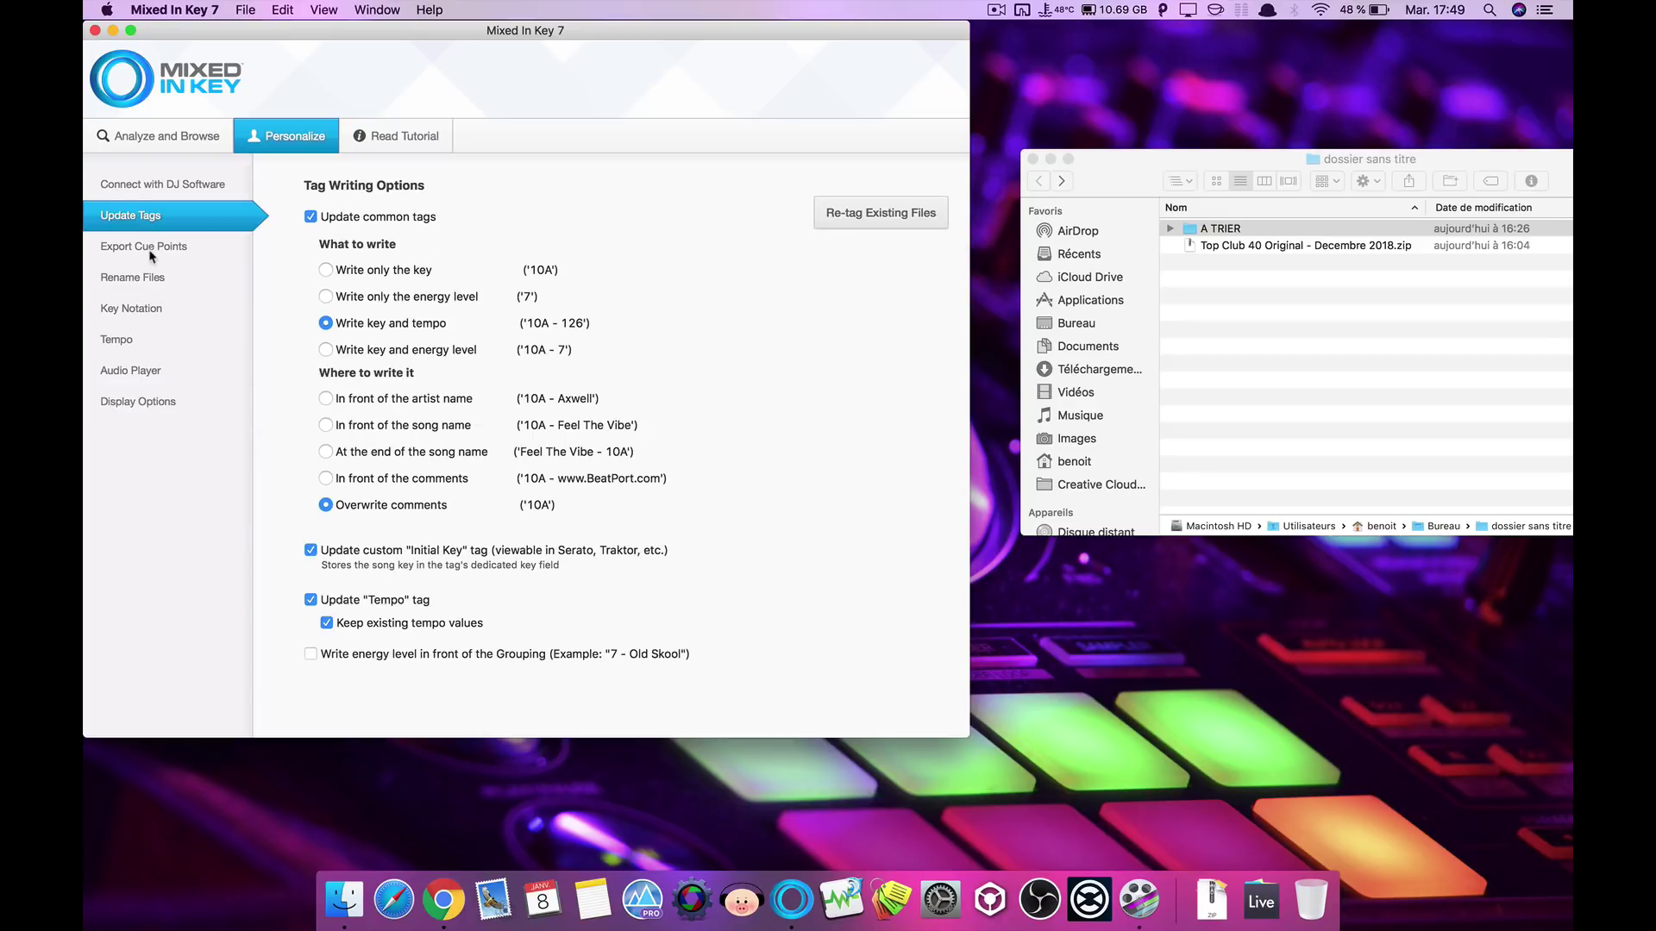
click(152, 249)
click(147, 277)
click(149, 191)
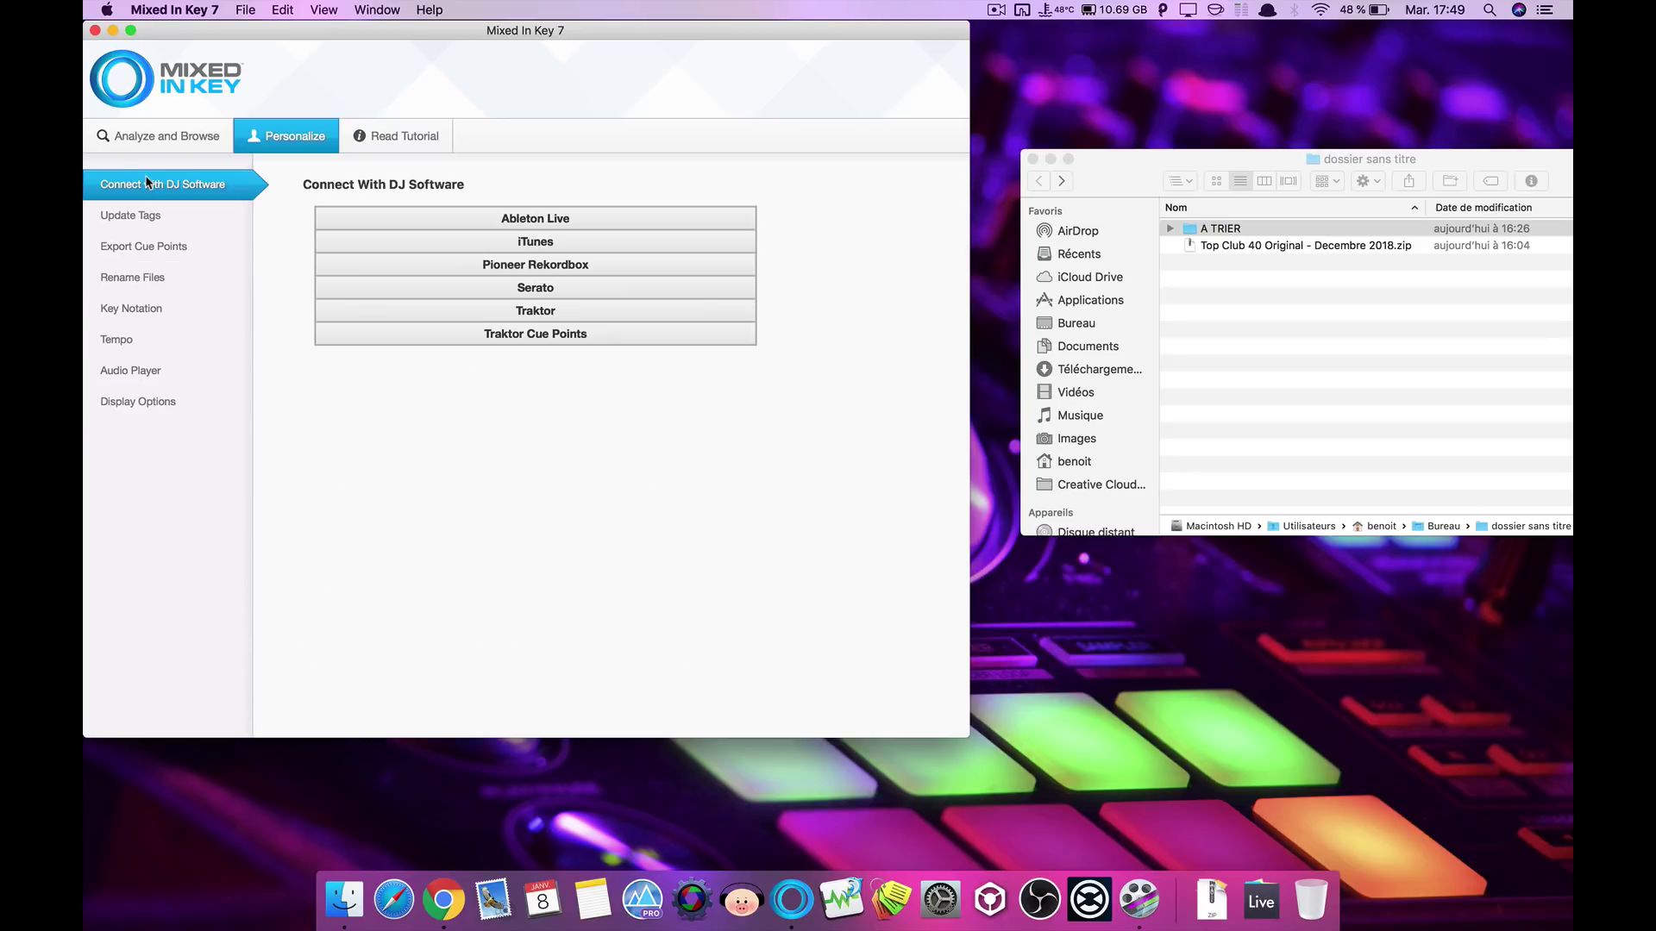
click(156, 134)
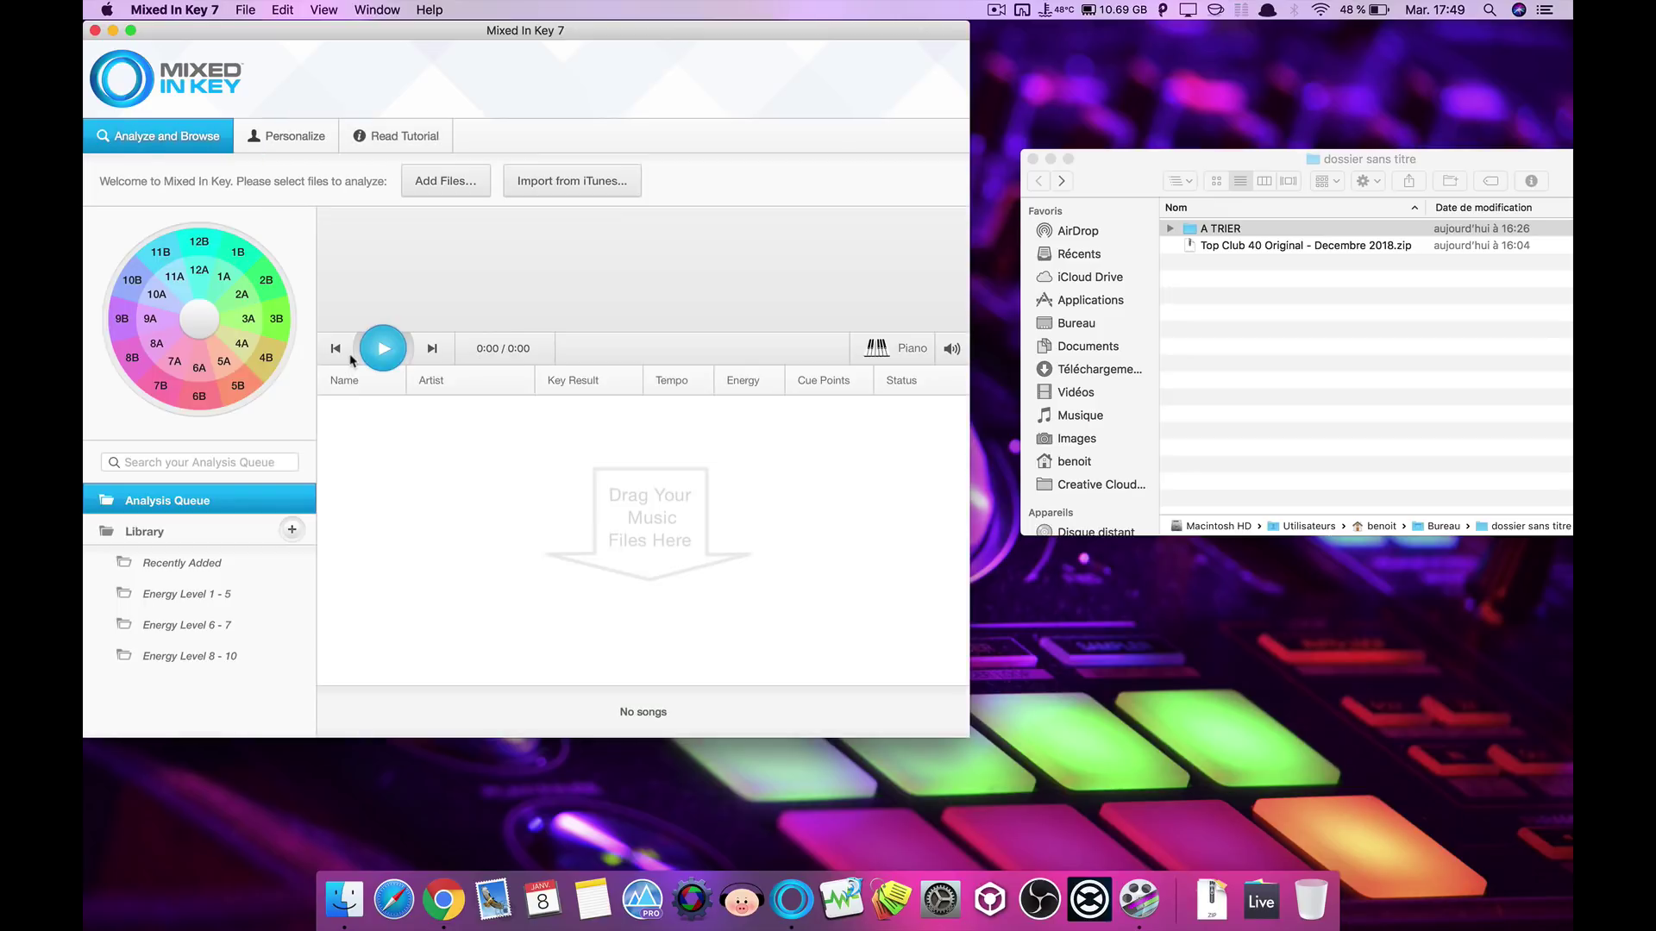
- Load the A TRIER folder into Metadatics, check Taki Taki's comments and BPM fields before analysis, and close the window
drag(1228, 229, 890, 899)
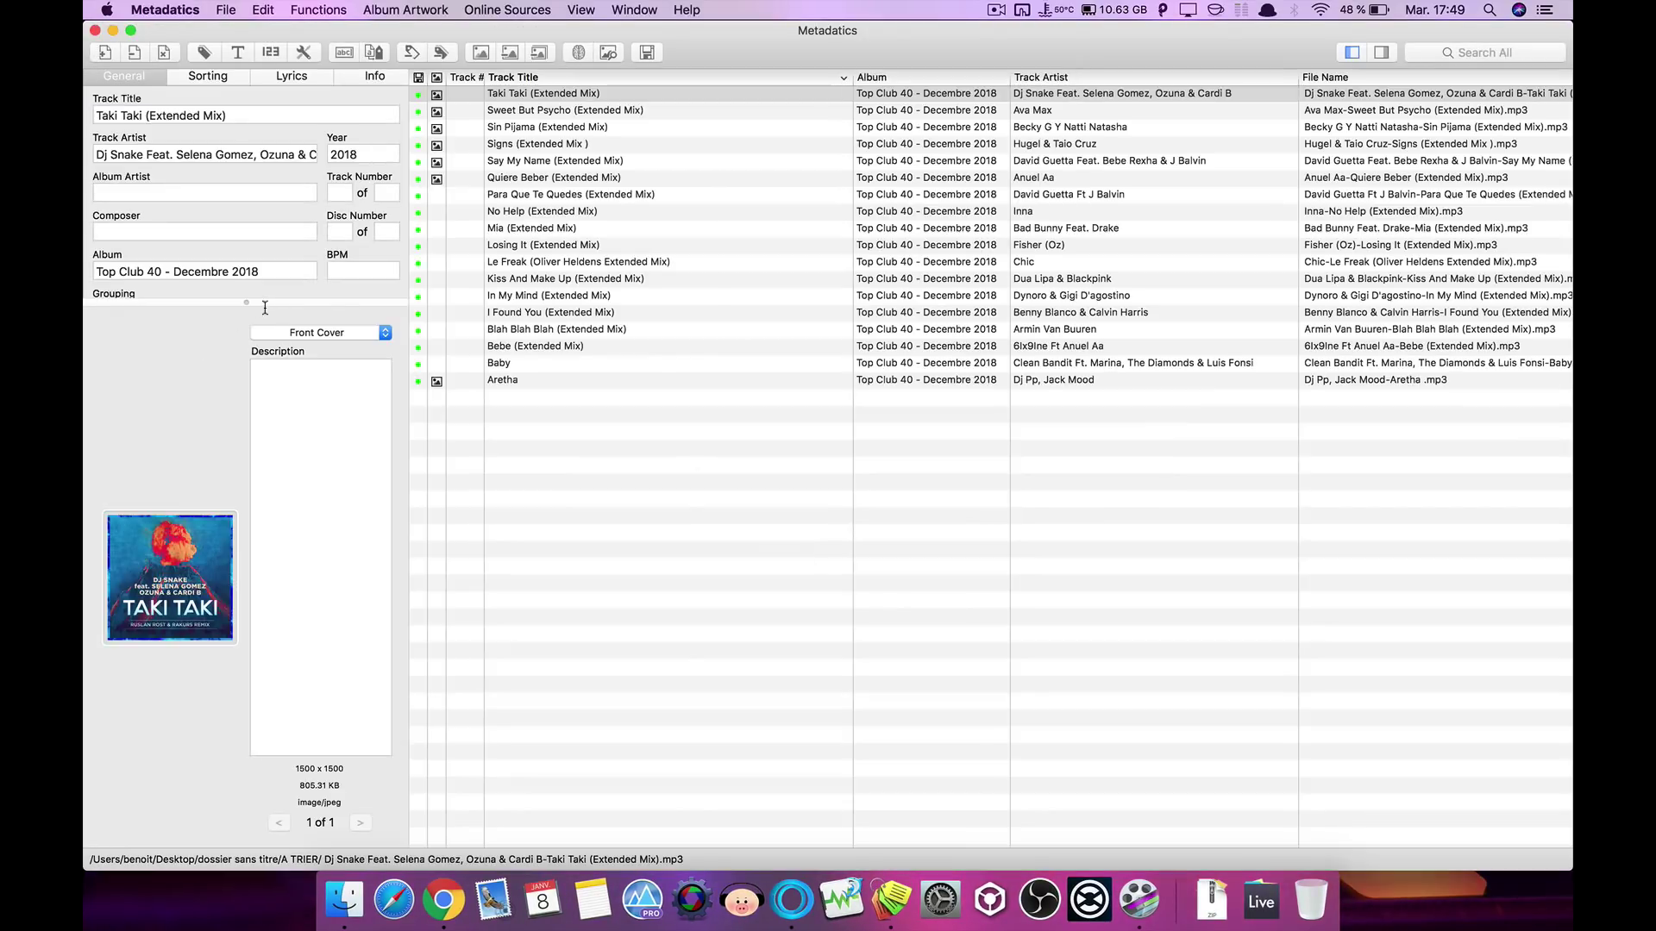
click(153, 378)
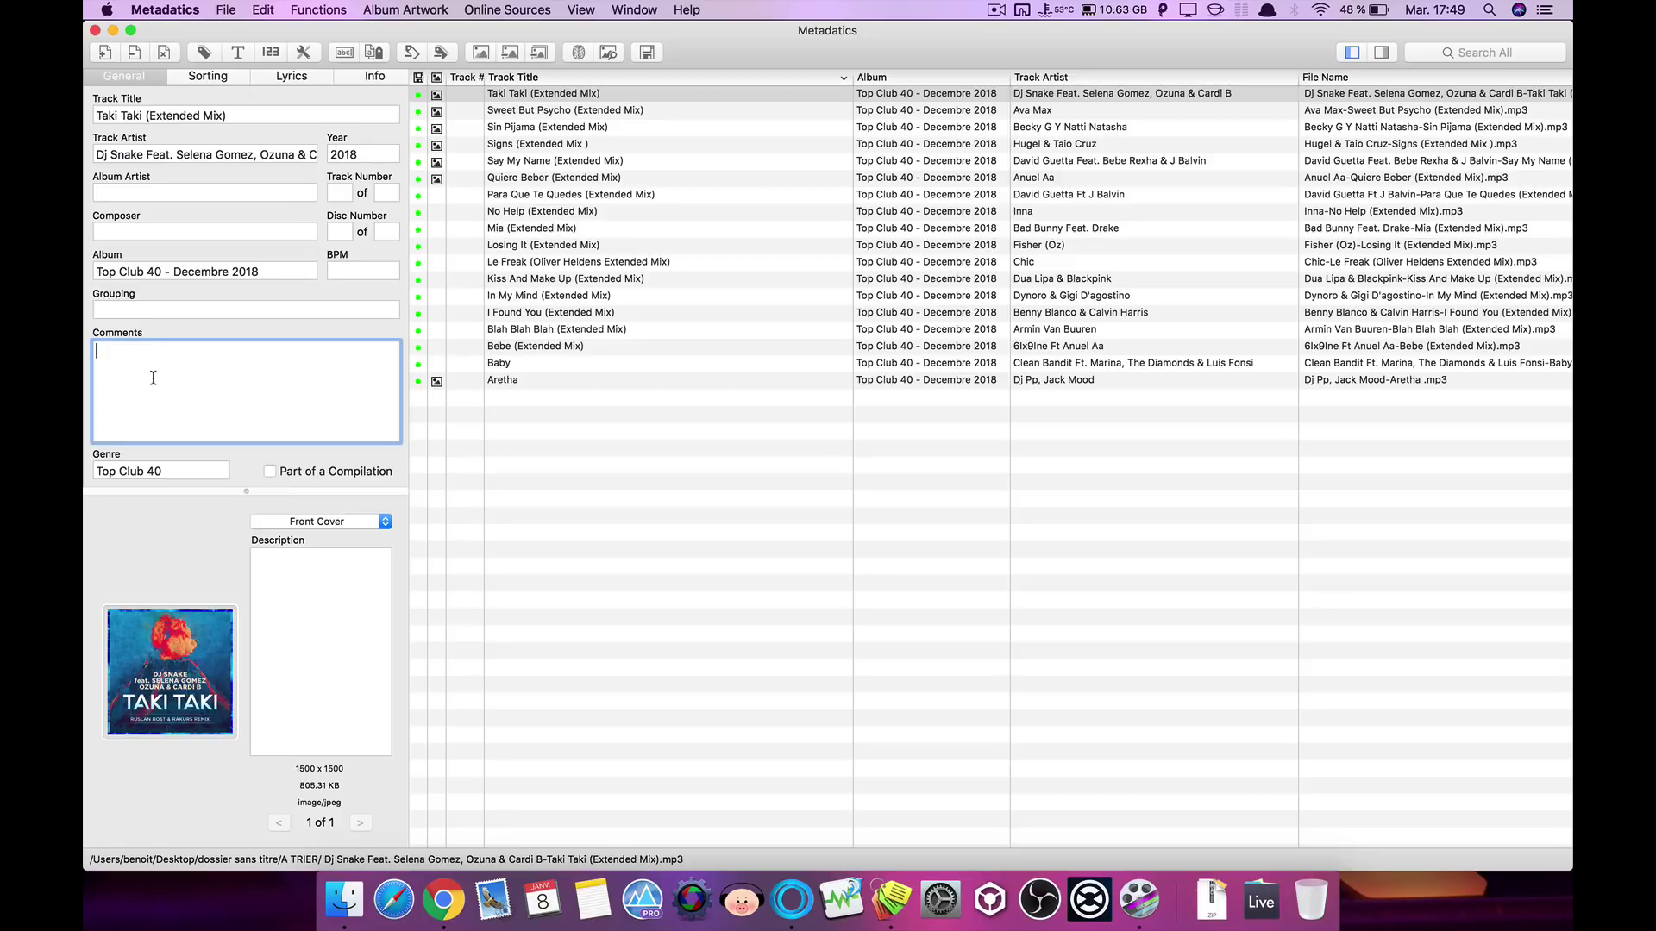
click(360, 270)
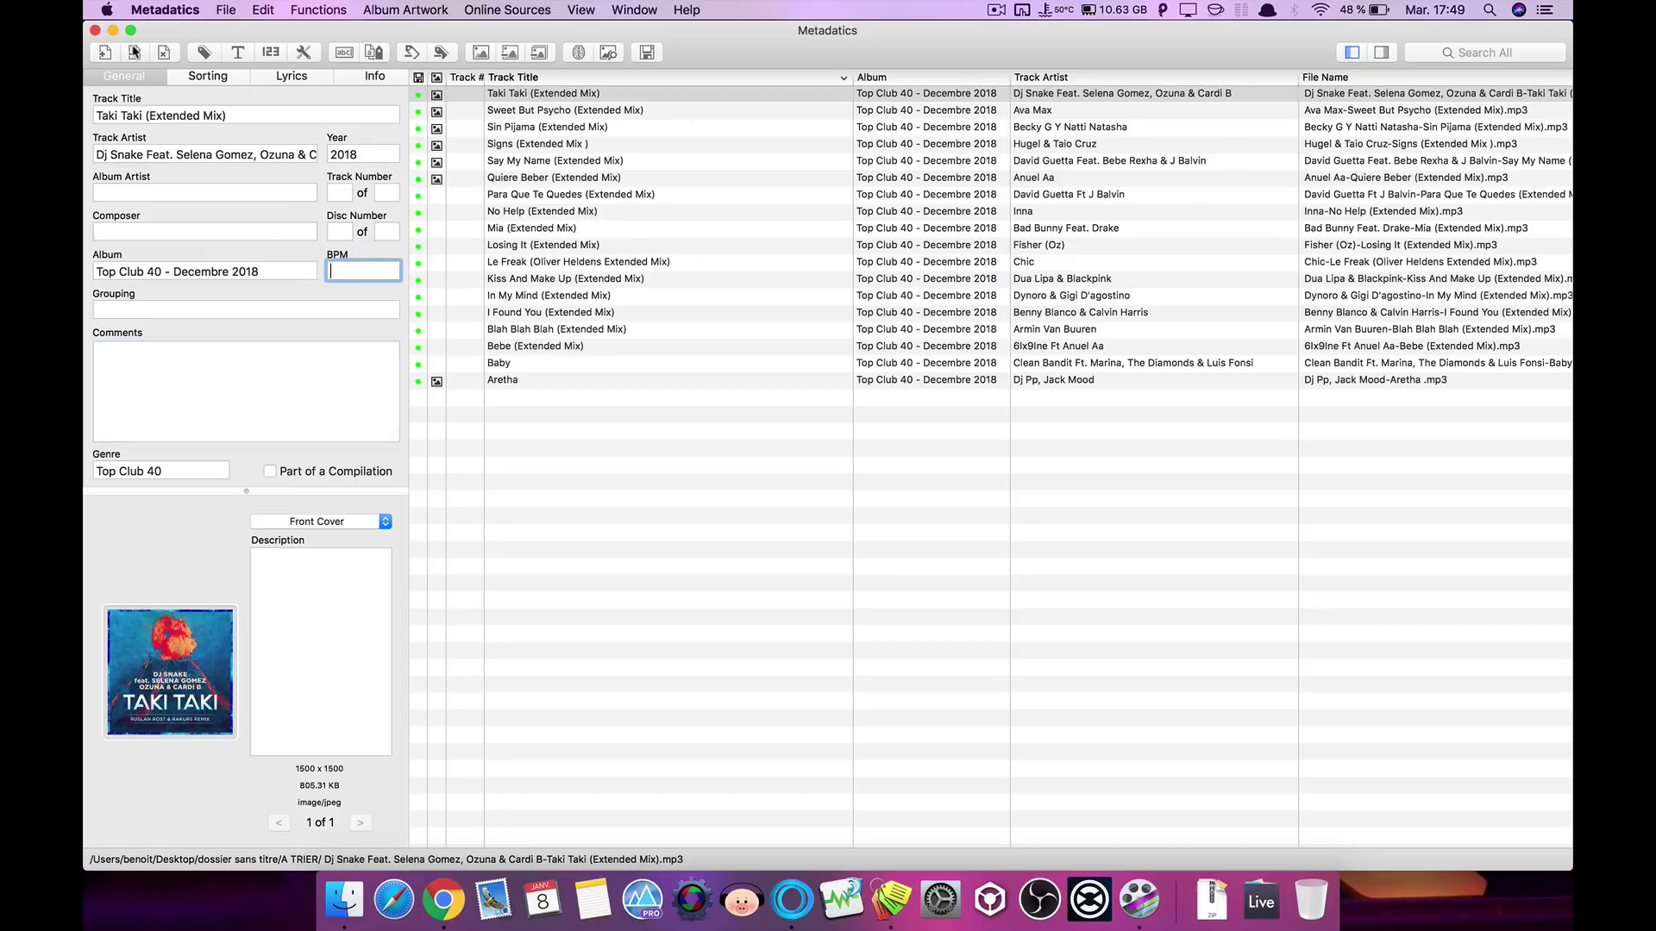
click(95, 30)
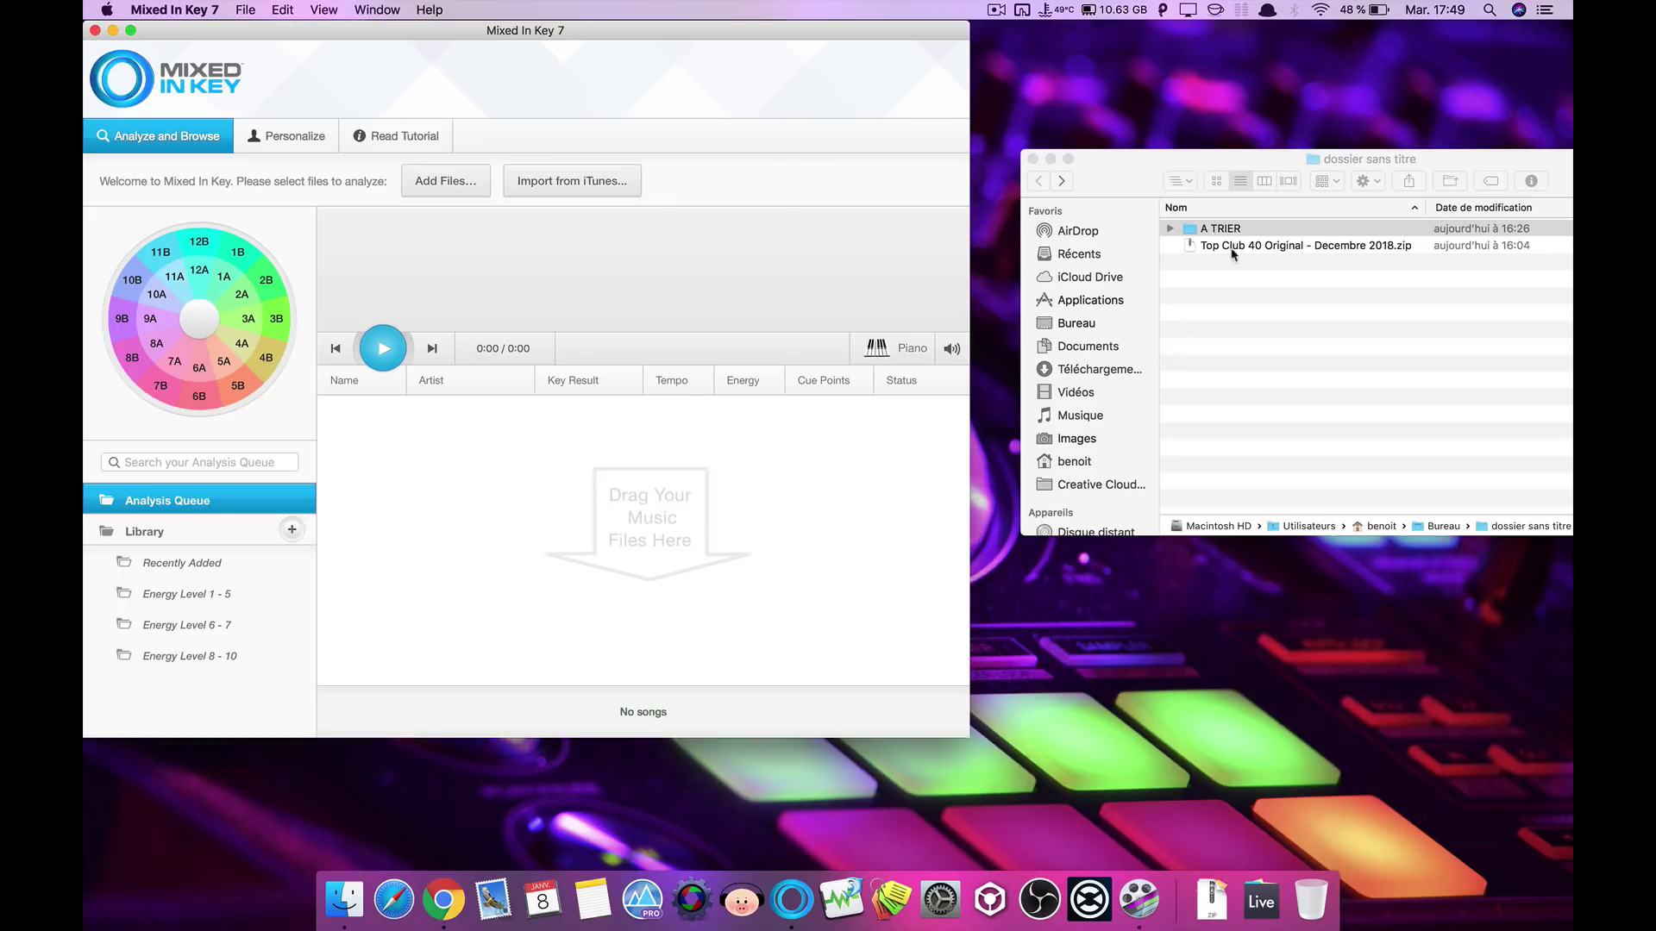
- Analyze the songs of the A TRIER folder in Mixed In Key, look through the key and tempo results, and close the program
drag(1233, 230, 612, 485)
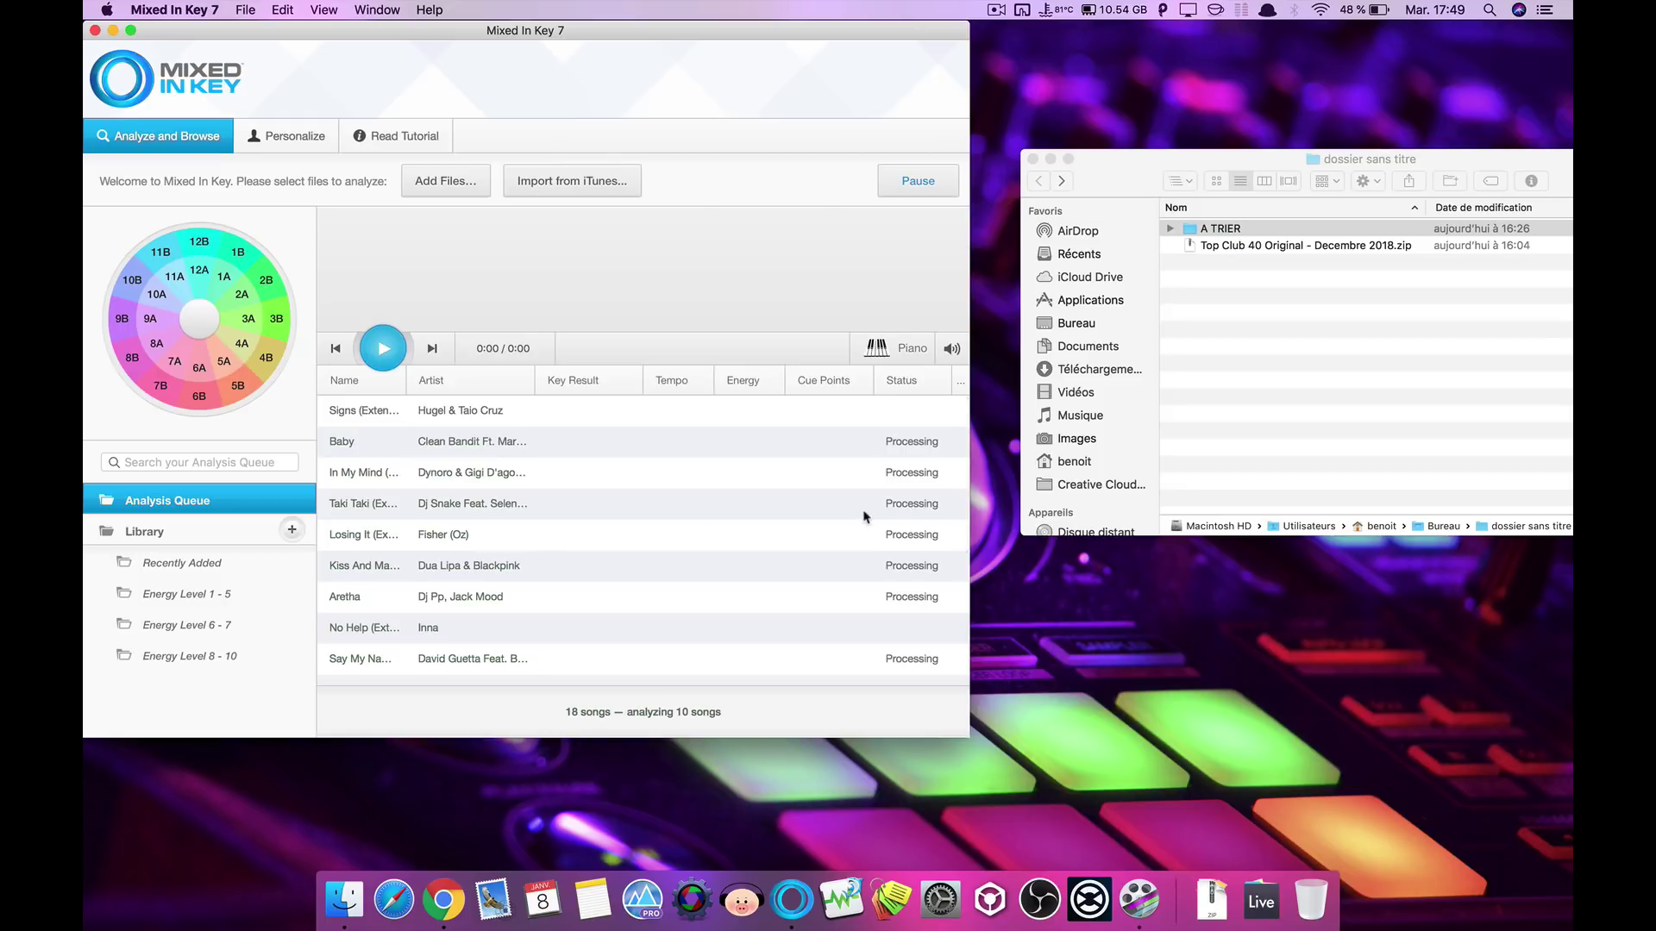
scroll(629, 522, down, 5)
scroll(629, 521, up, 5)
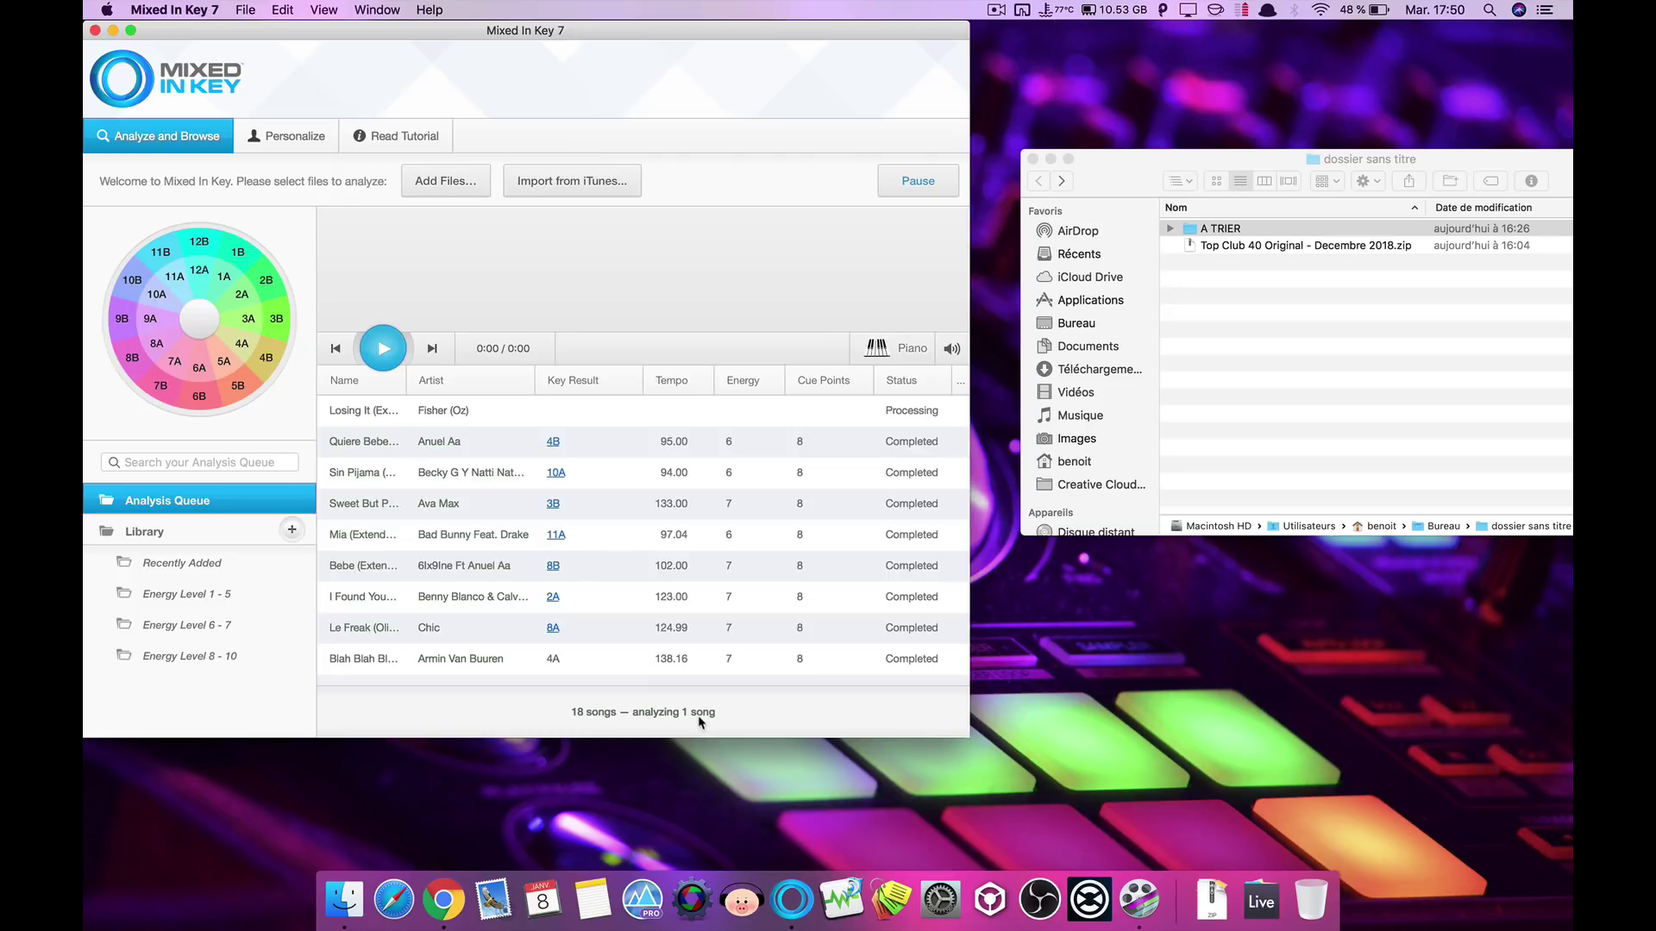
scroll(621, 543, down, 5)
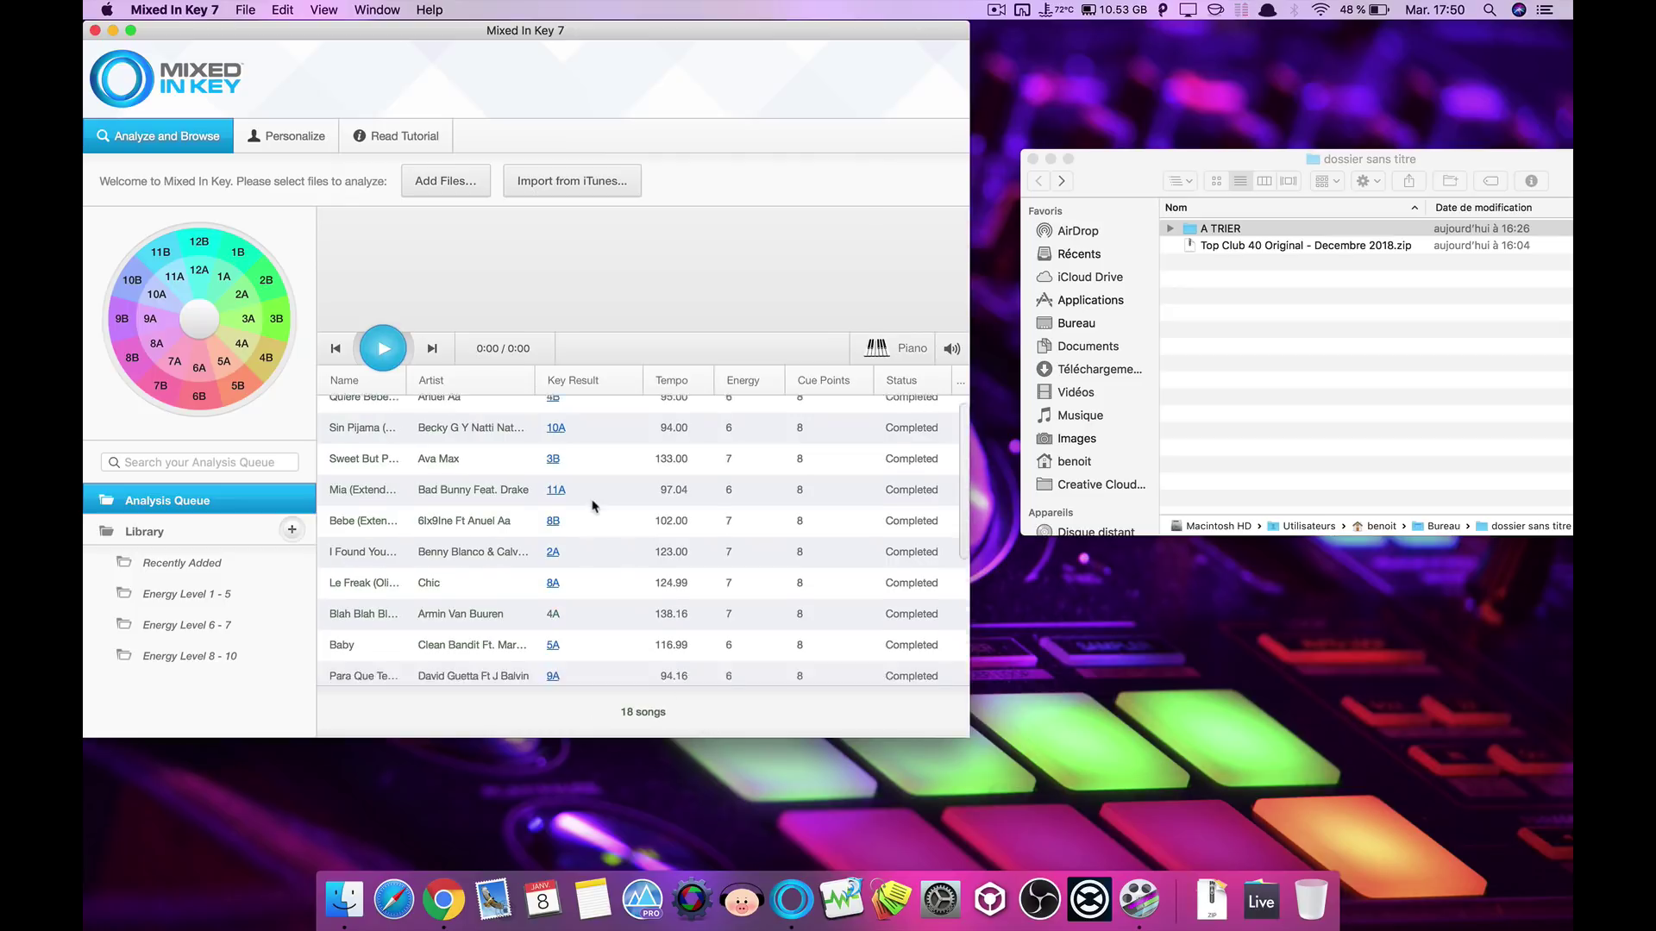
scroll(613, 518, up, 5)
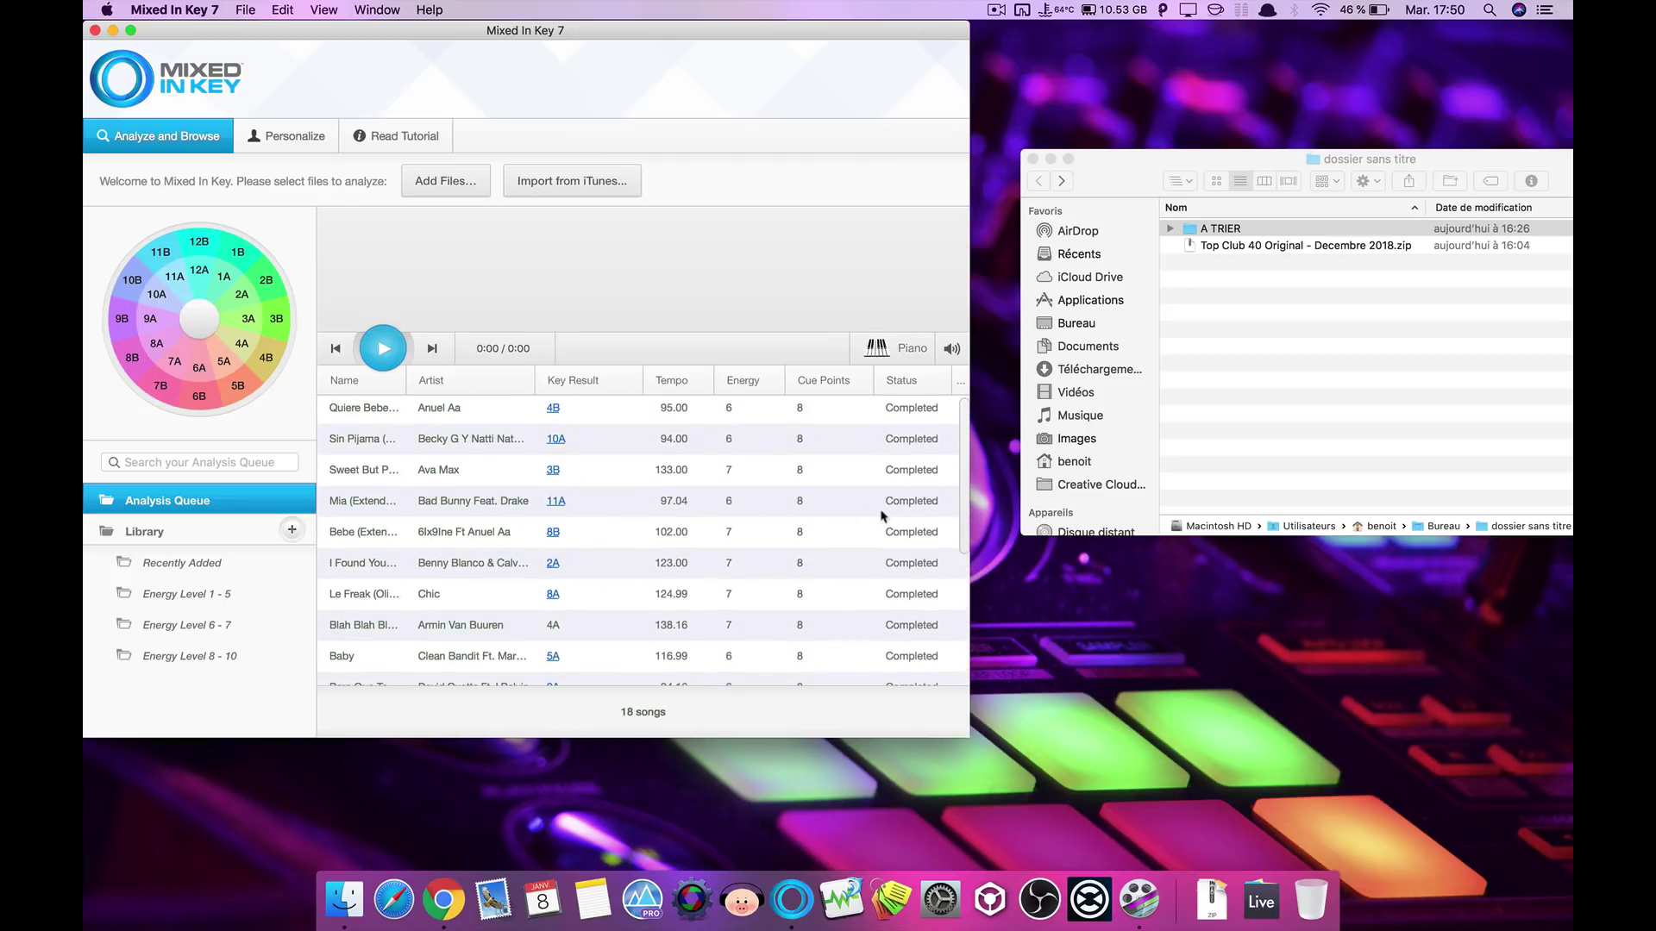
click(94, 32)
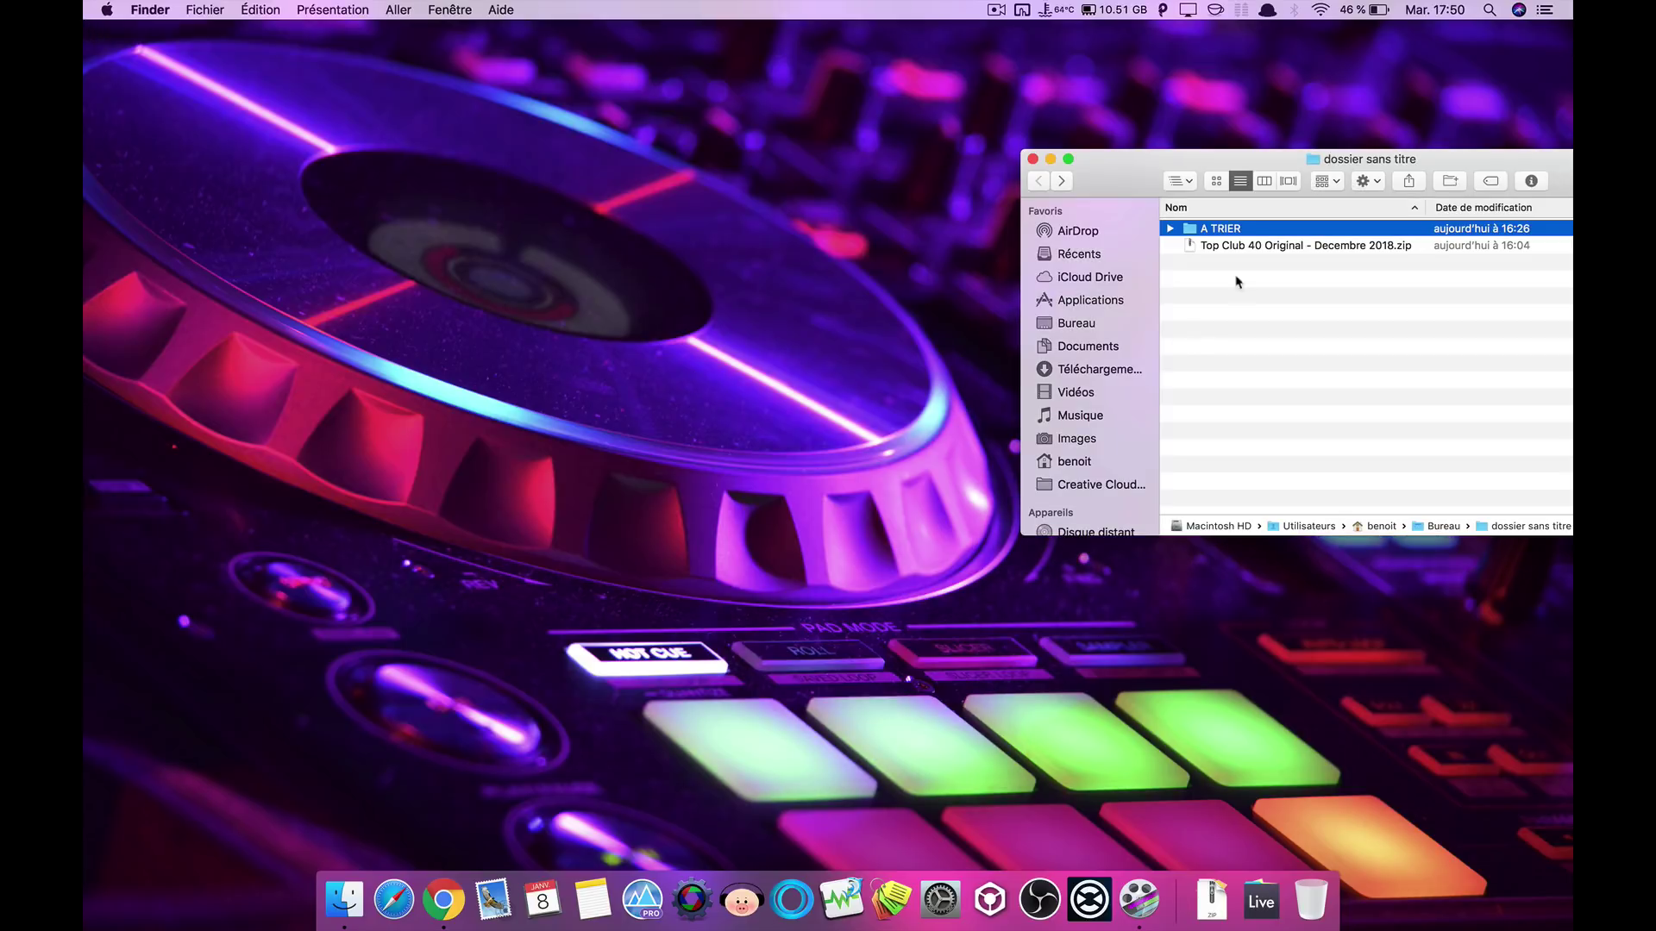
- Reload the A TRIER folder into Metadatics and check the key and tempo written to Taki Taki's comments and BPM fields
drag(1231, 233, 903, 897)
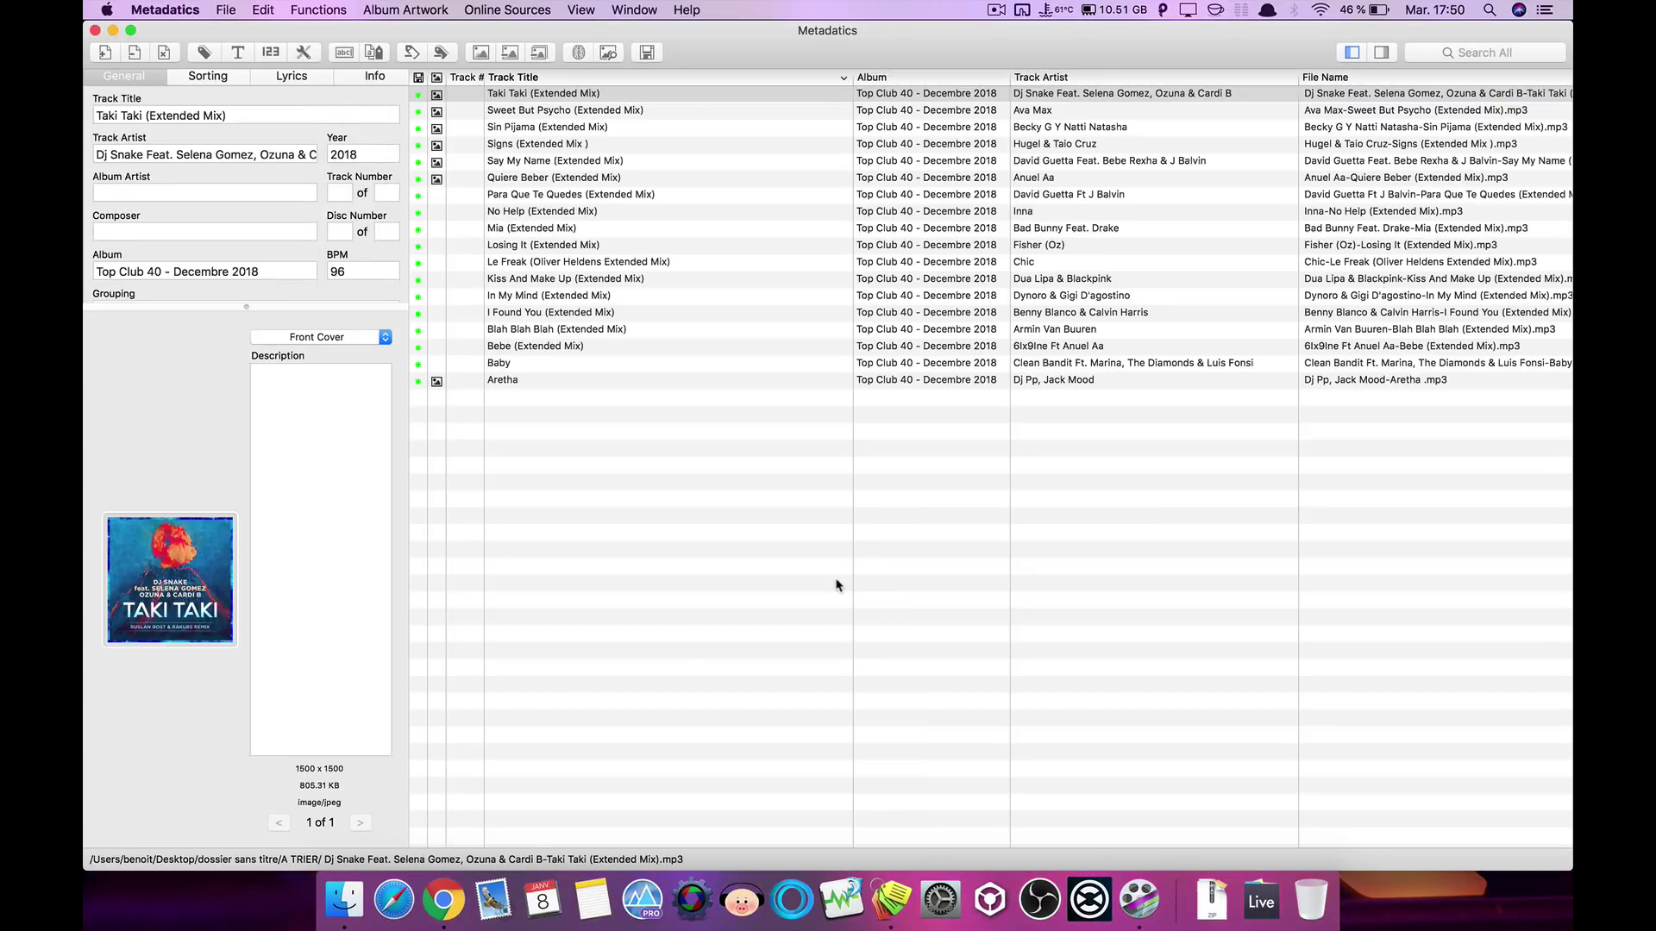
drag(247, 307, 226, 492)
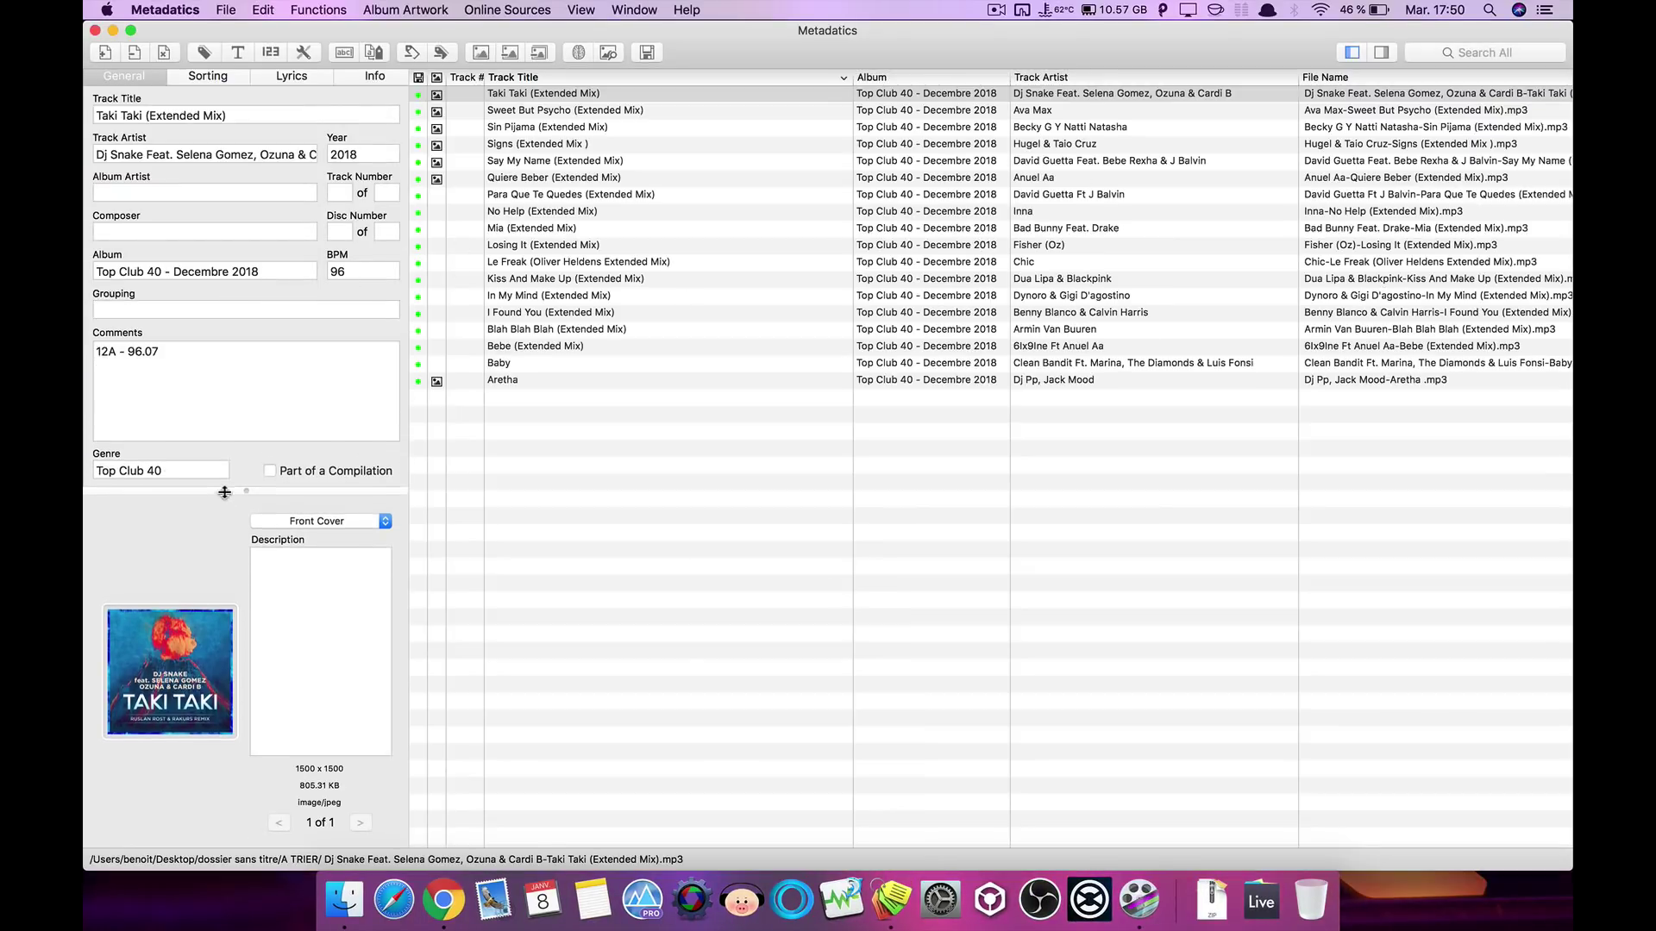
click(575, 95)
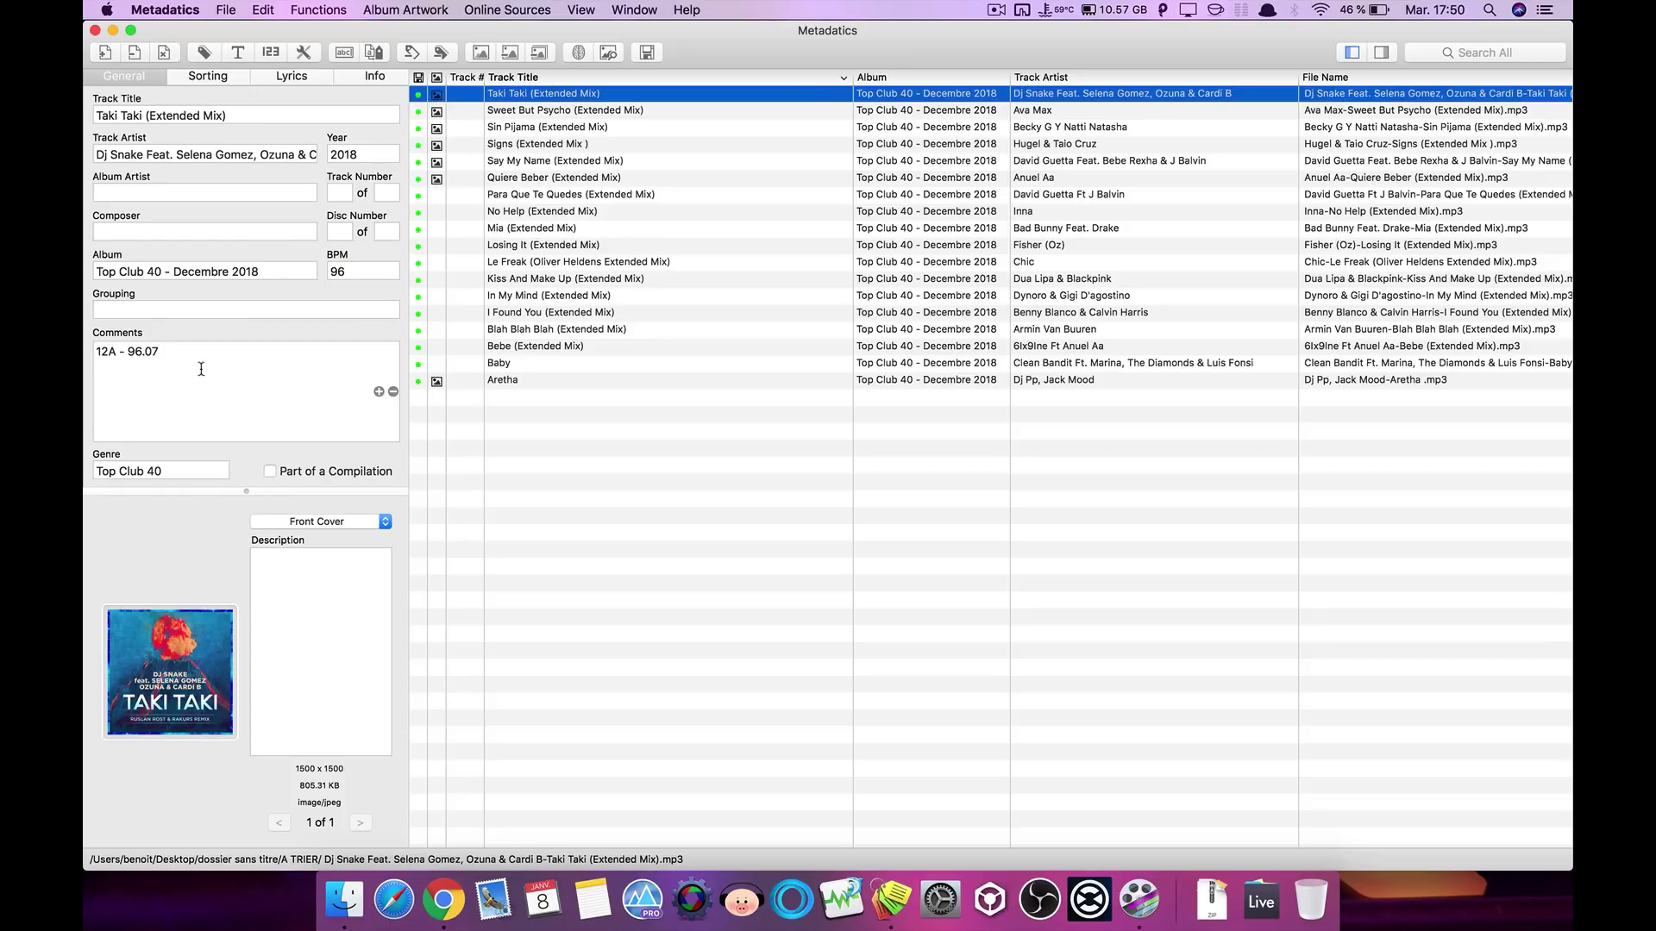
click(134, 356)
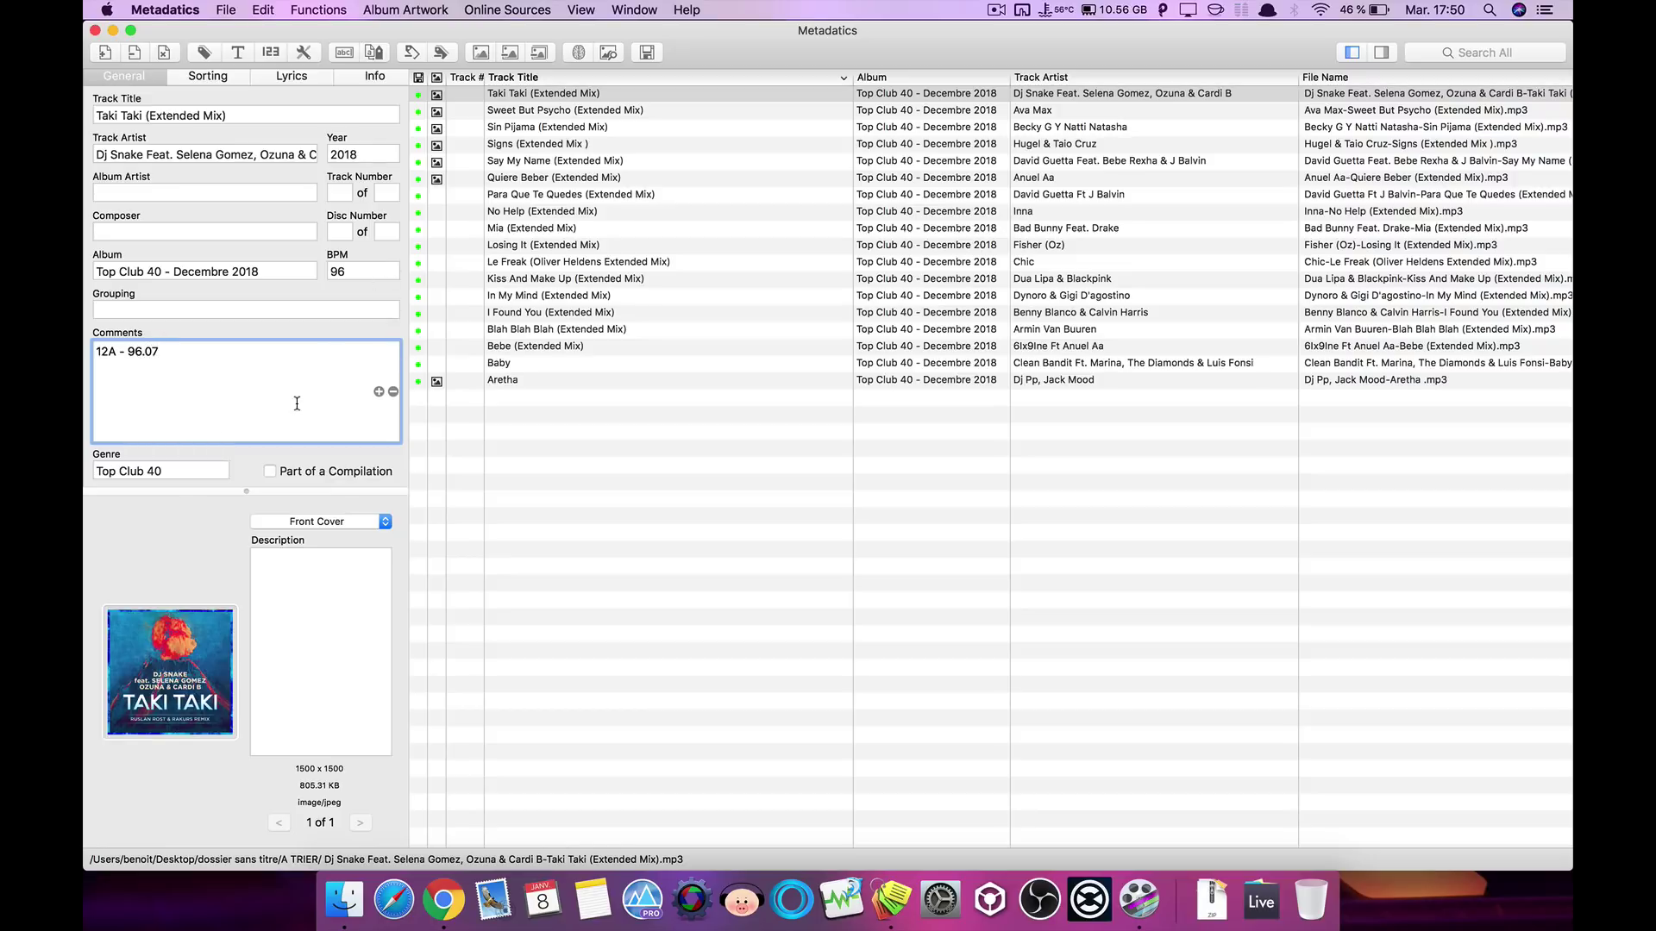
click(360, 274)
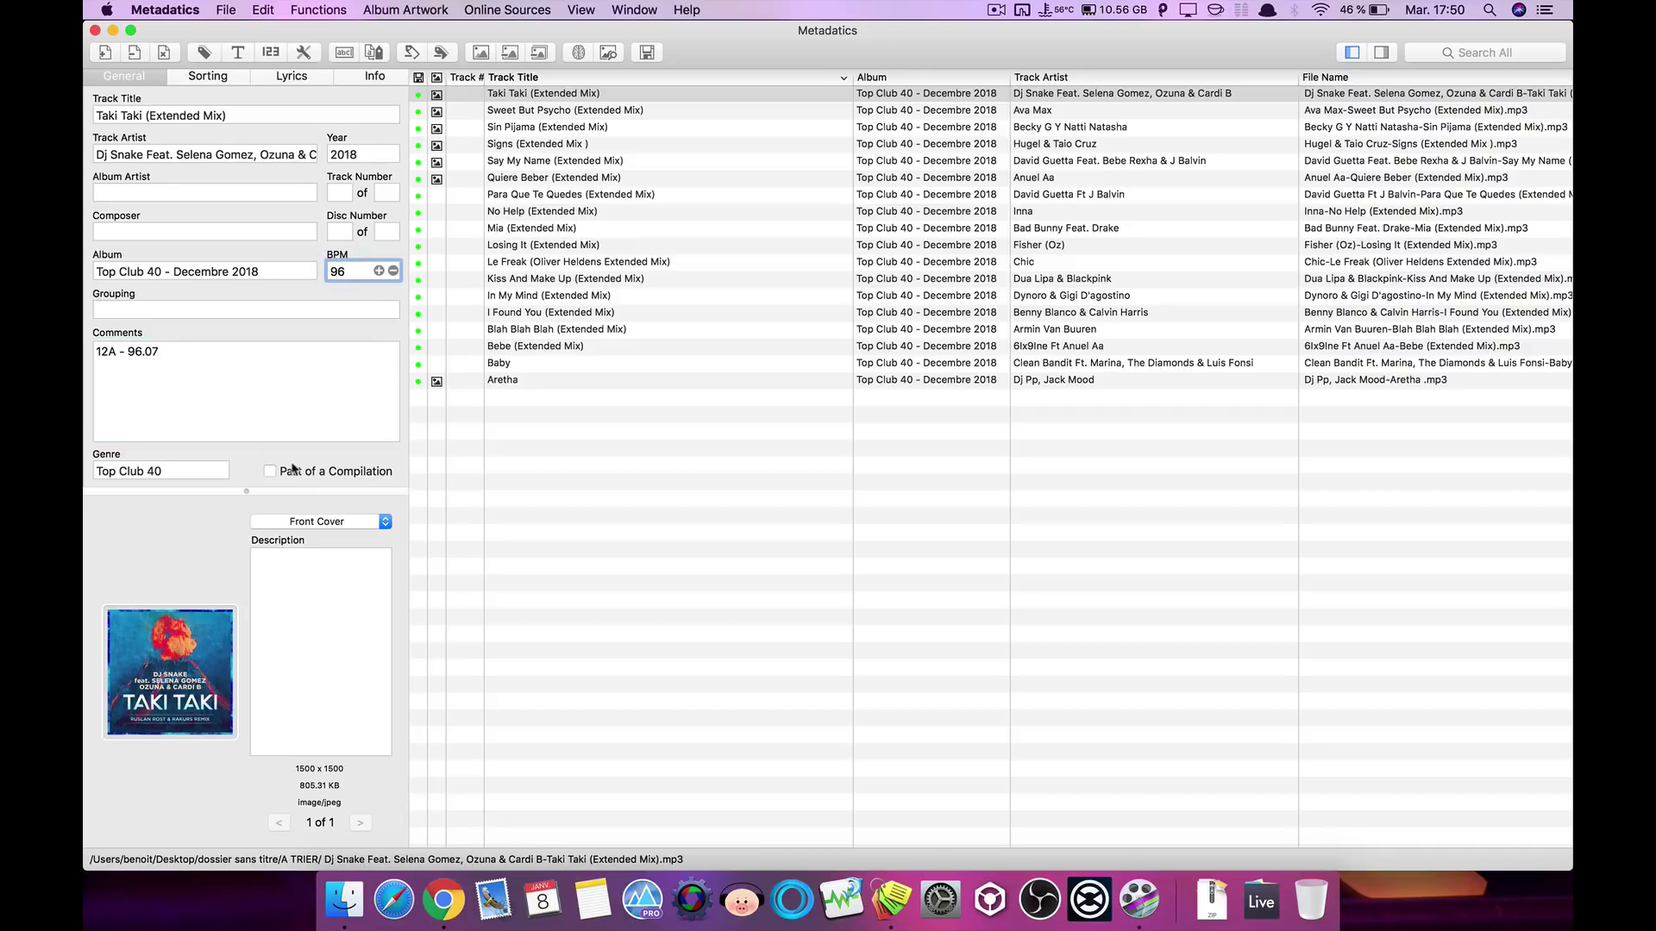
click(246, 381)
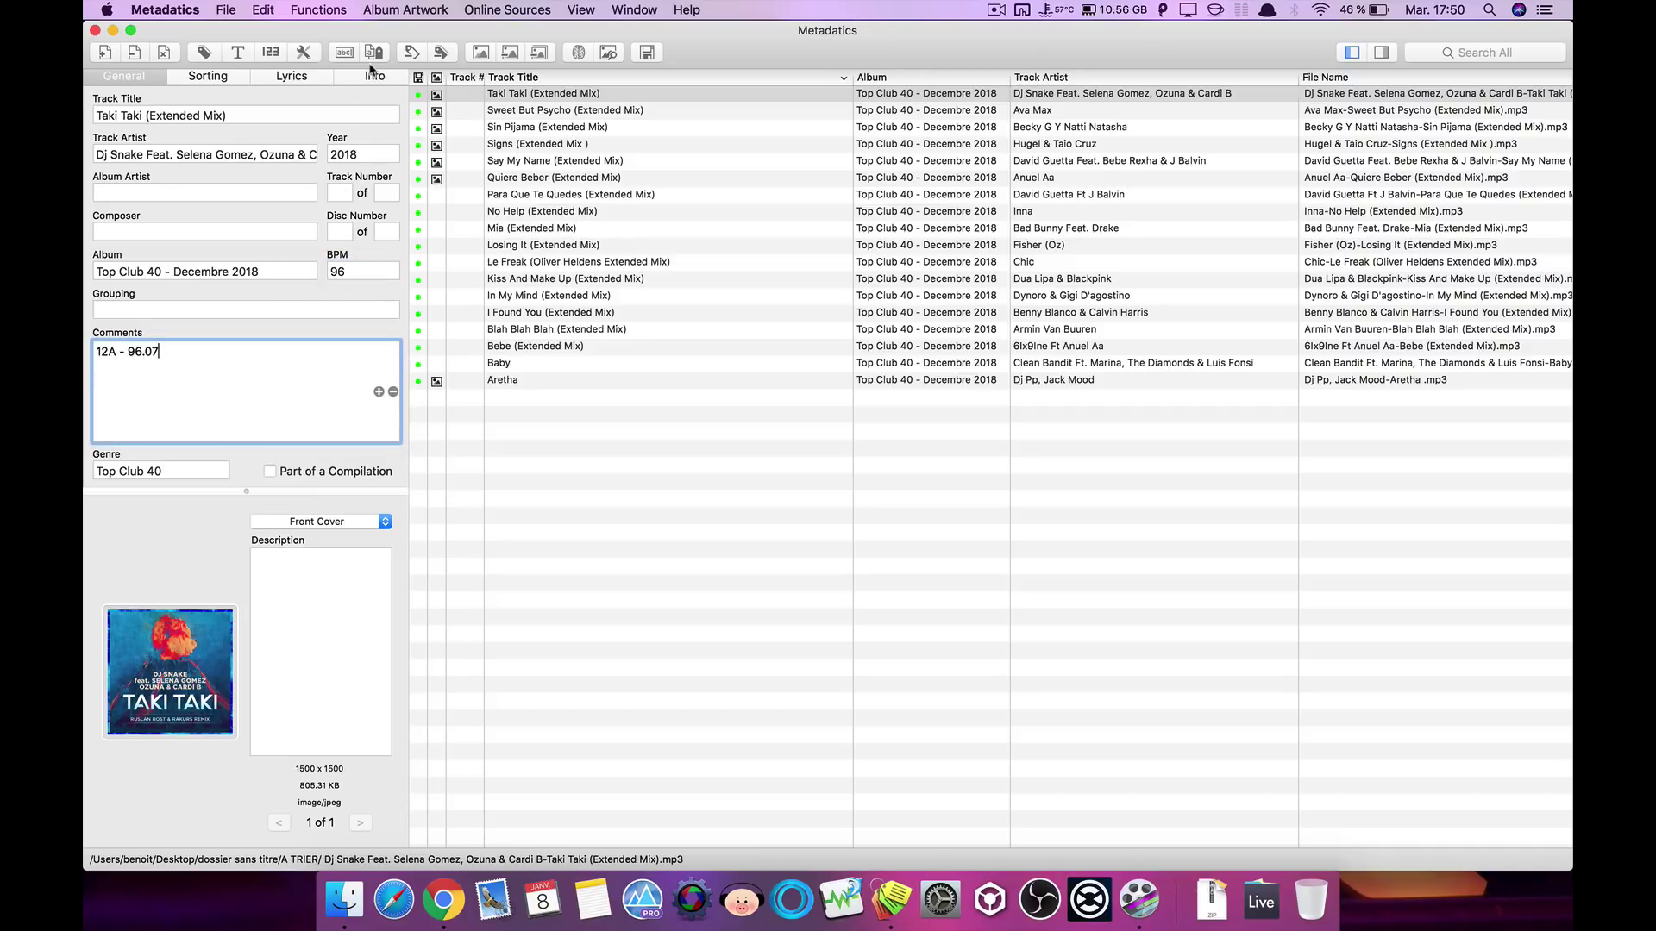
- Go through the A TRIER tracks from Taki Taki down to Aretha and back, checking each one's comments and BPM fields
click(524, 93)
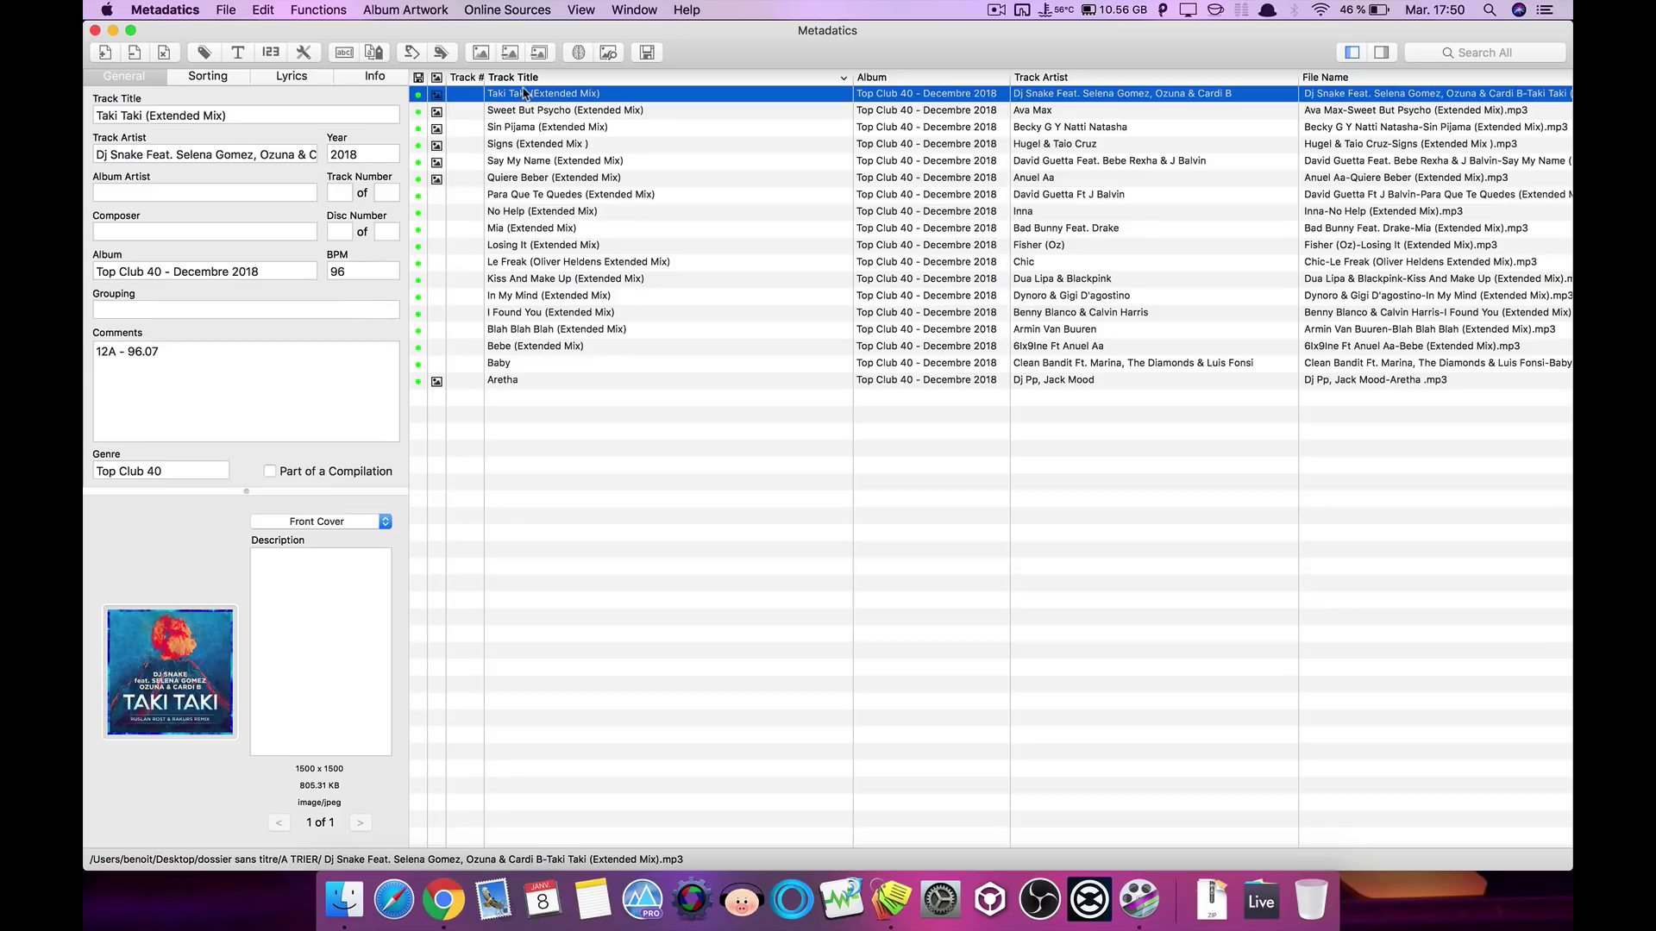
key(Down)
key(Down)
key(Down)
key(Down)
key(Down)
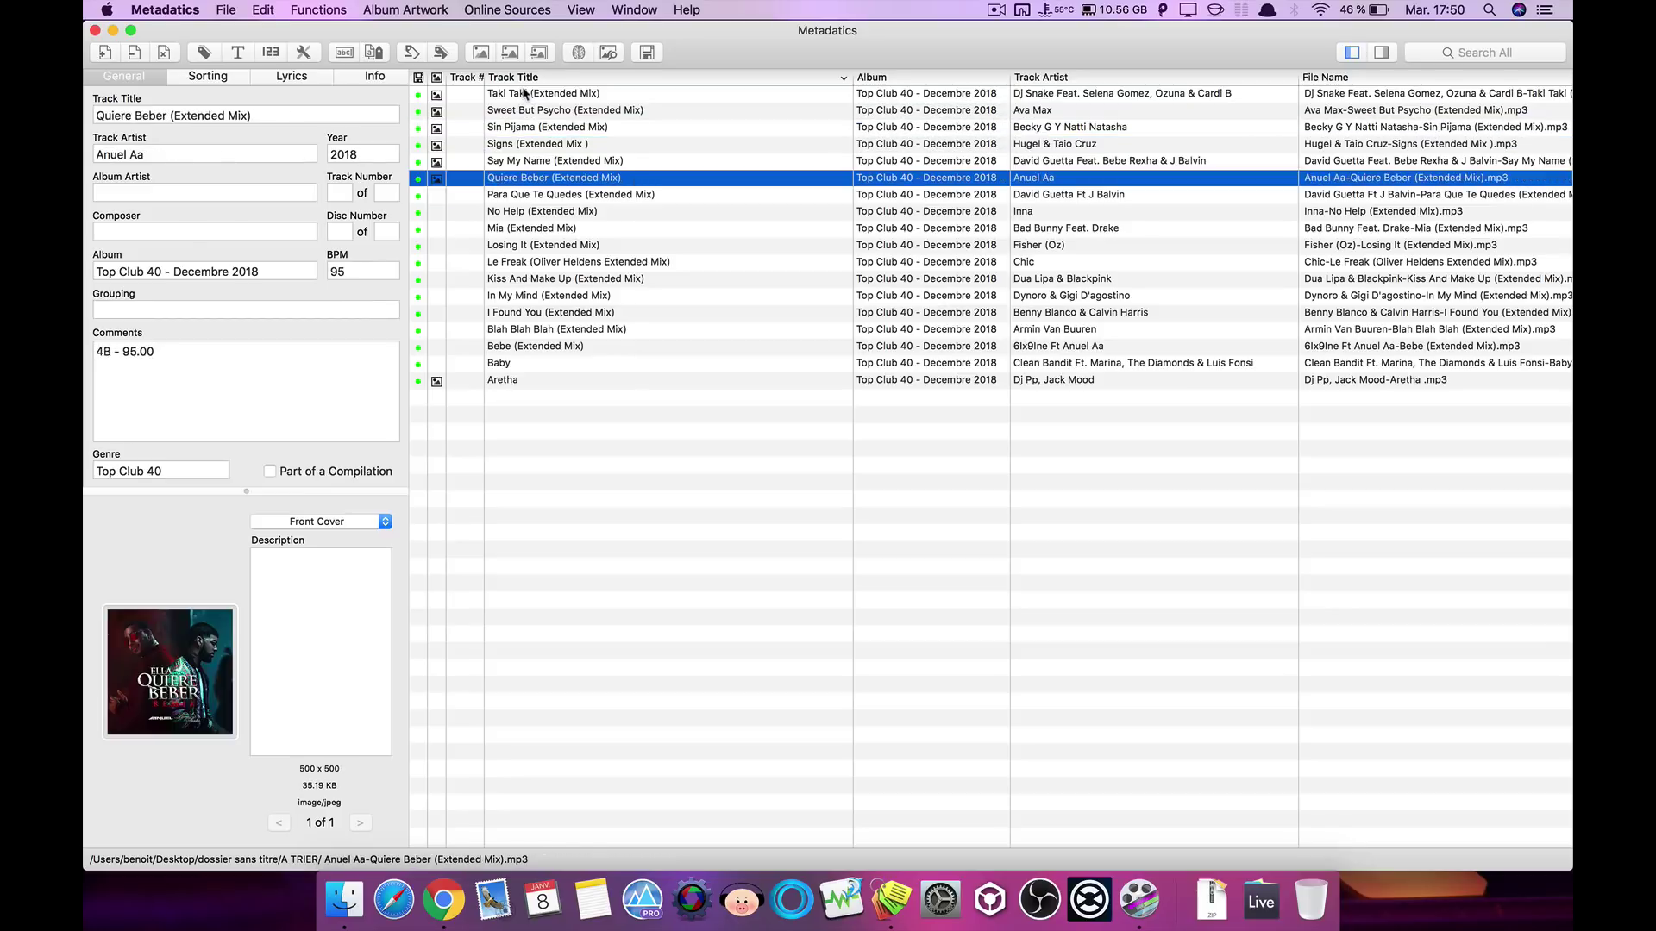
key(Down)
key(Down)
key(Down)
key(Down)
key(Down)
key(Down)
key(Down)
key(Down)
key(Down)
key(Down)
key(Down)
key(Down)
key(Up)
key(Up)
key(Up)
key(Up)
key(Up)
key(Up)
key(Up)
key(Up)
key(Up)
key(Up)
key(Up)
key(Up)
key(Up)
key(Up)
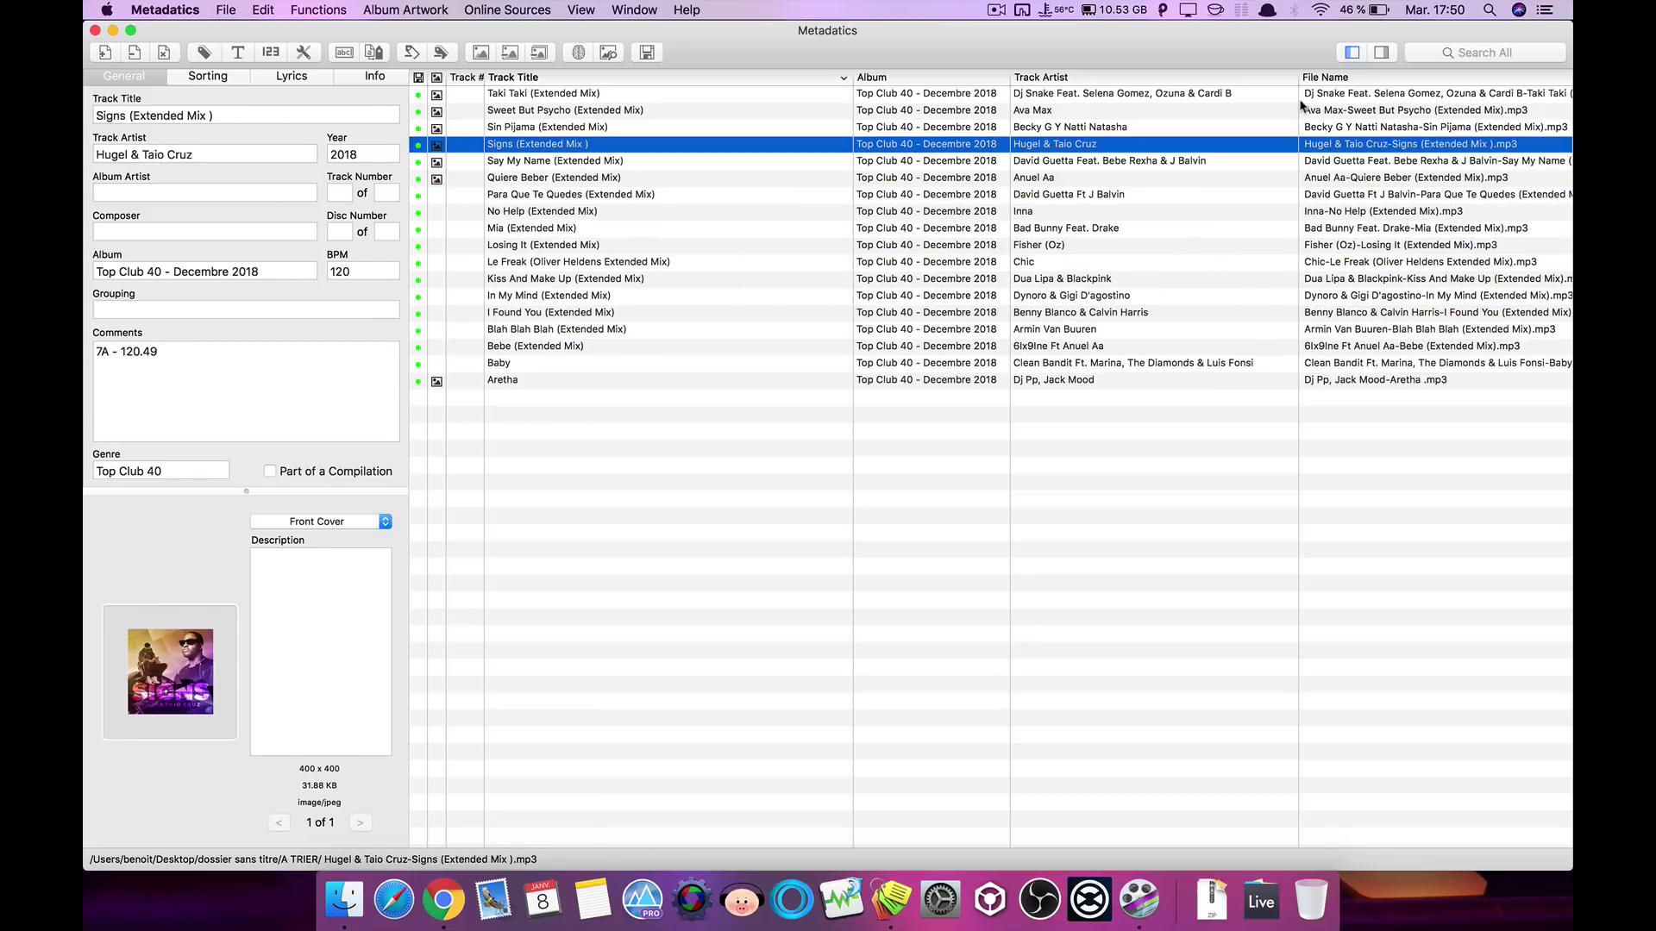
- Show the full tag list for Signs (Extended Mix ) and examine its KEY tag and the values nested under GEOB
click(1382, 54)
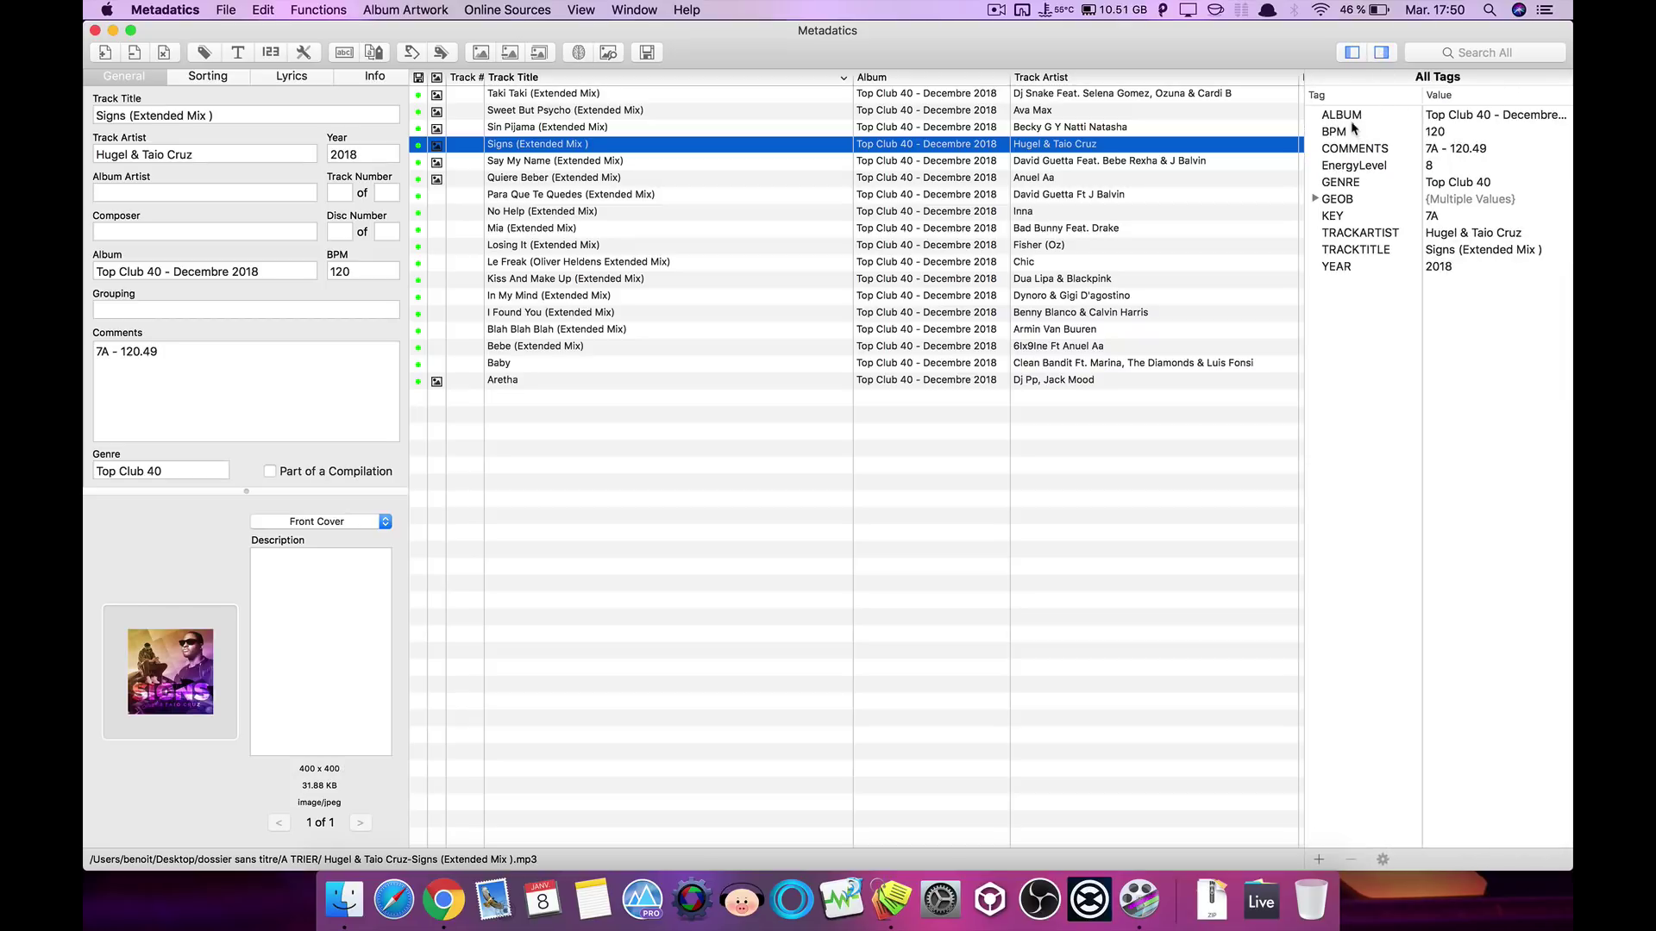
click(1339, 215)
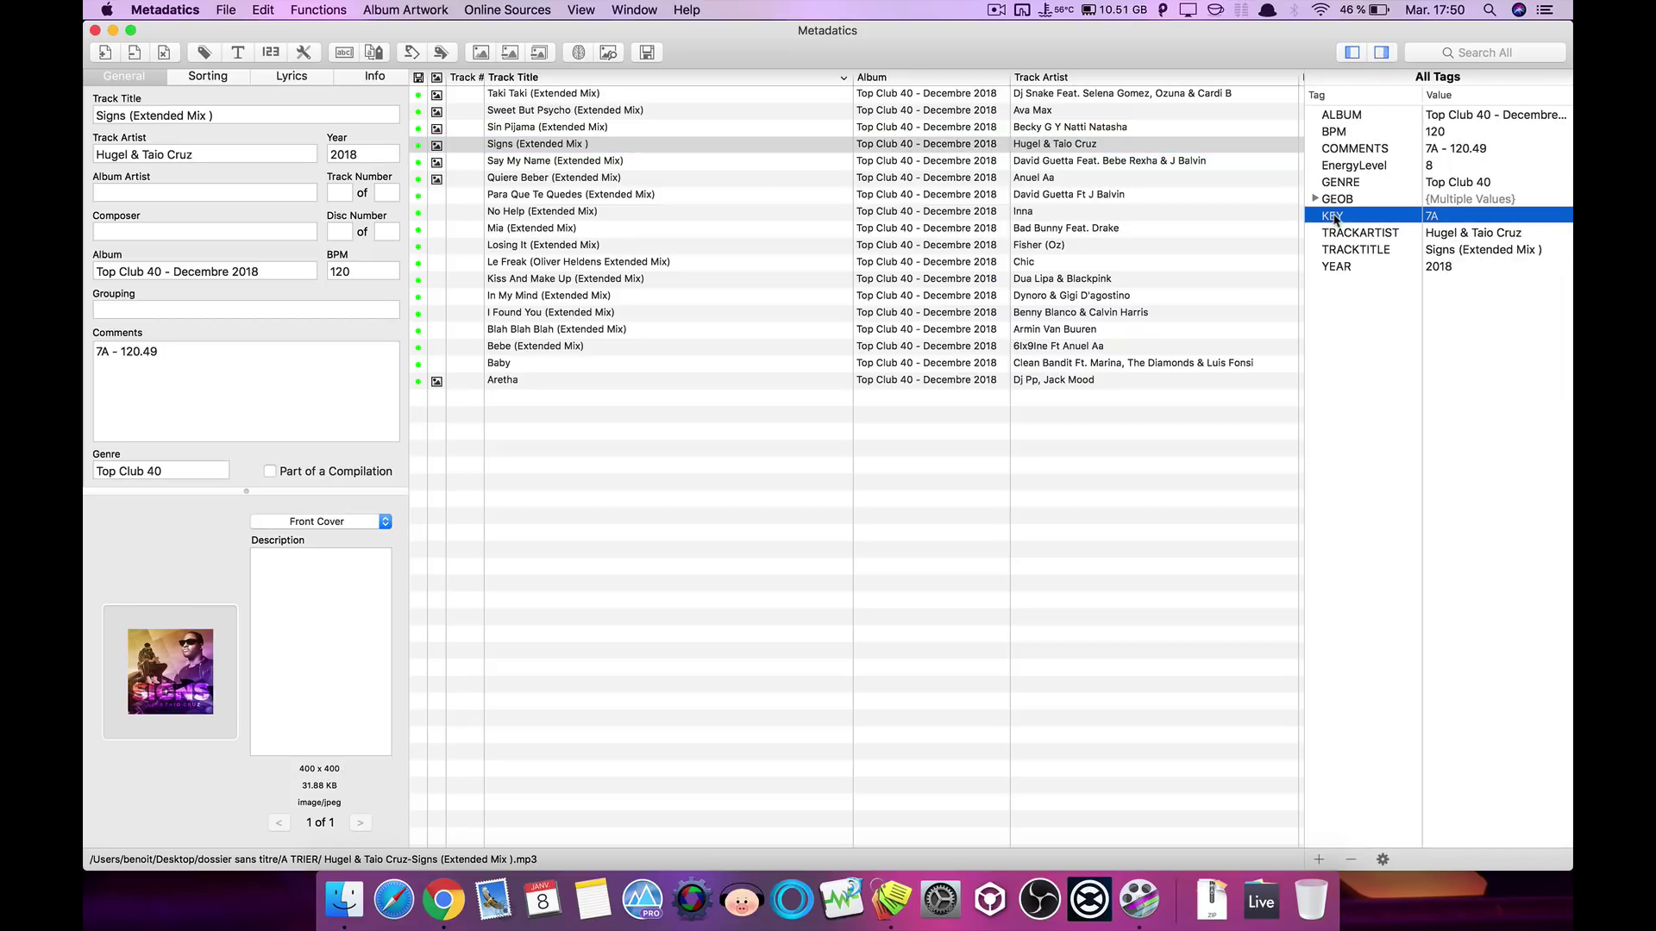
click(1315, 199)
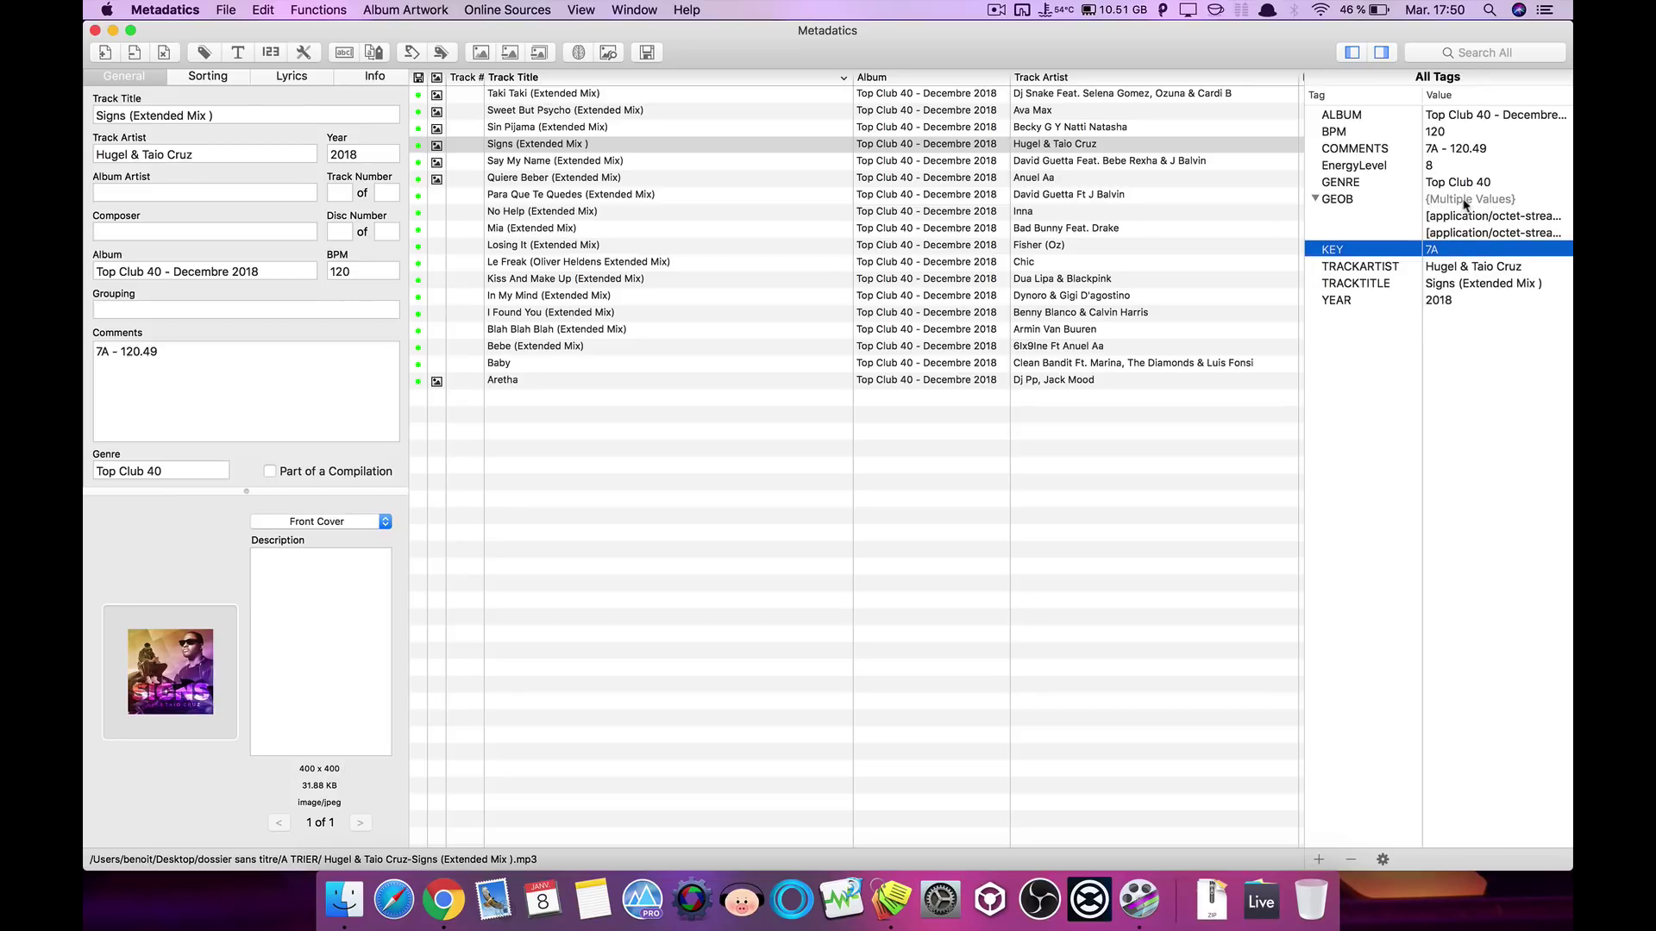
click(1341, 201)
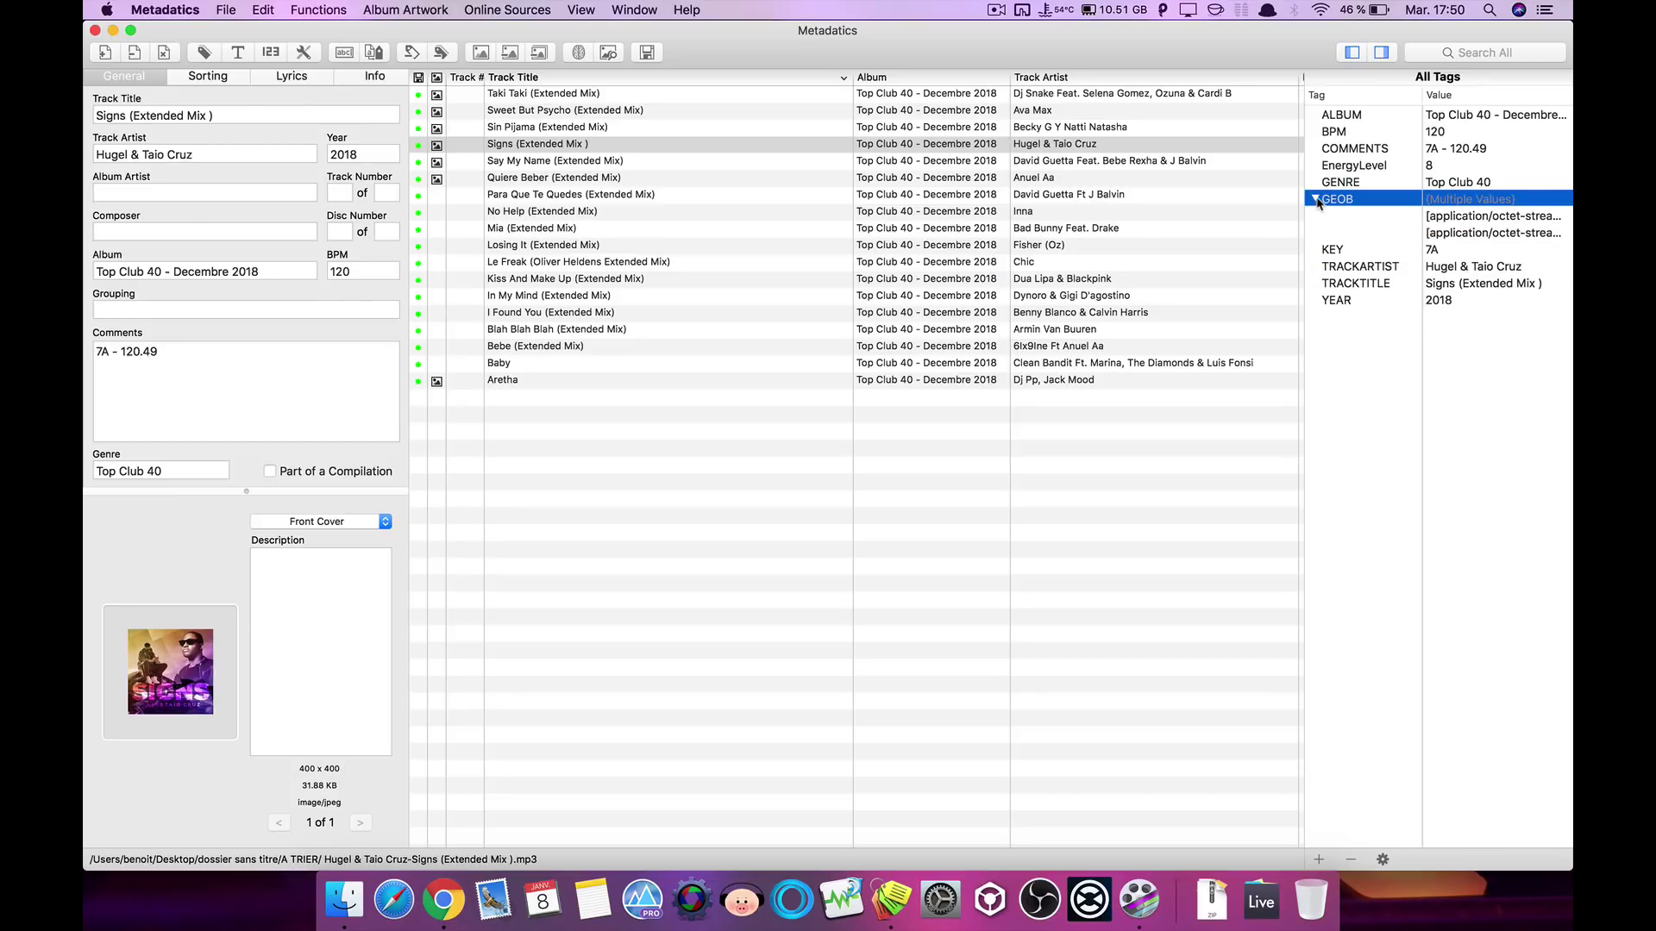
click(1315, 199)
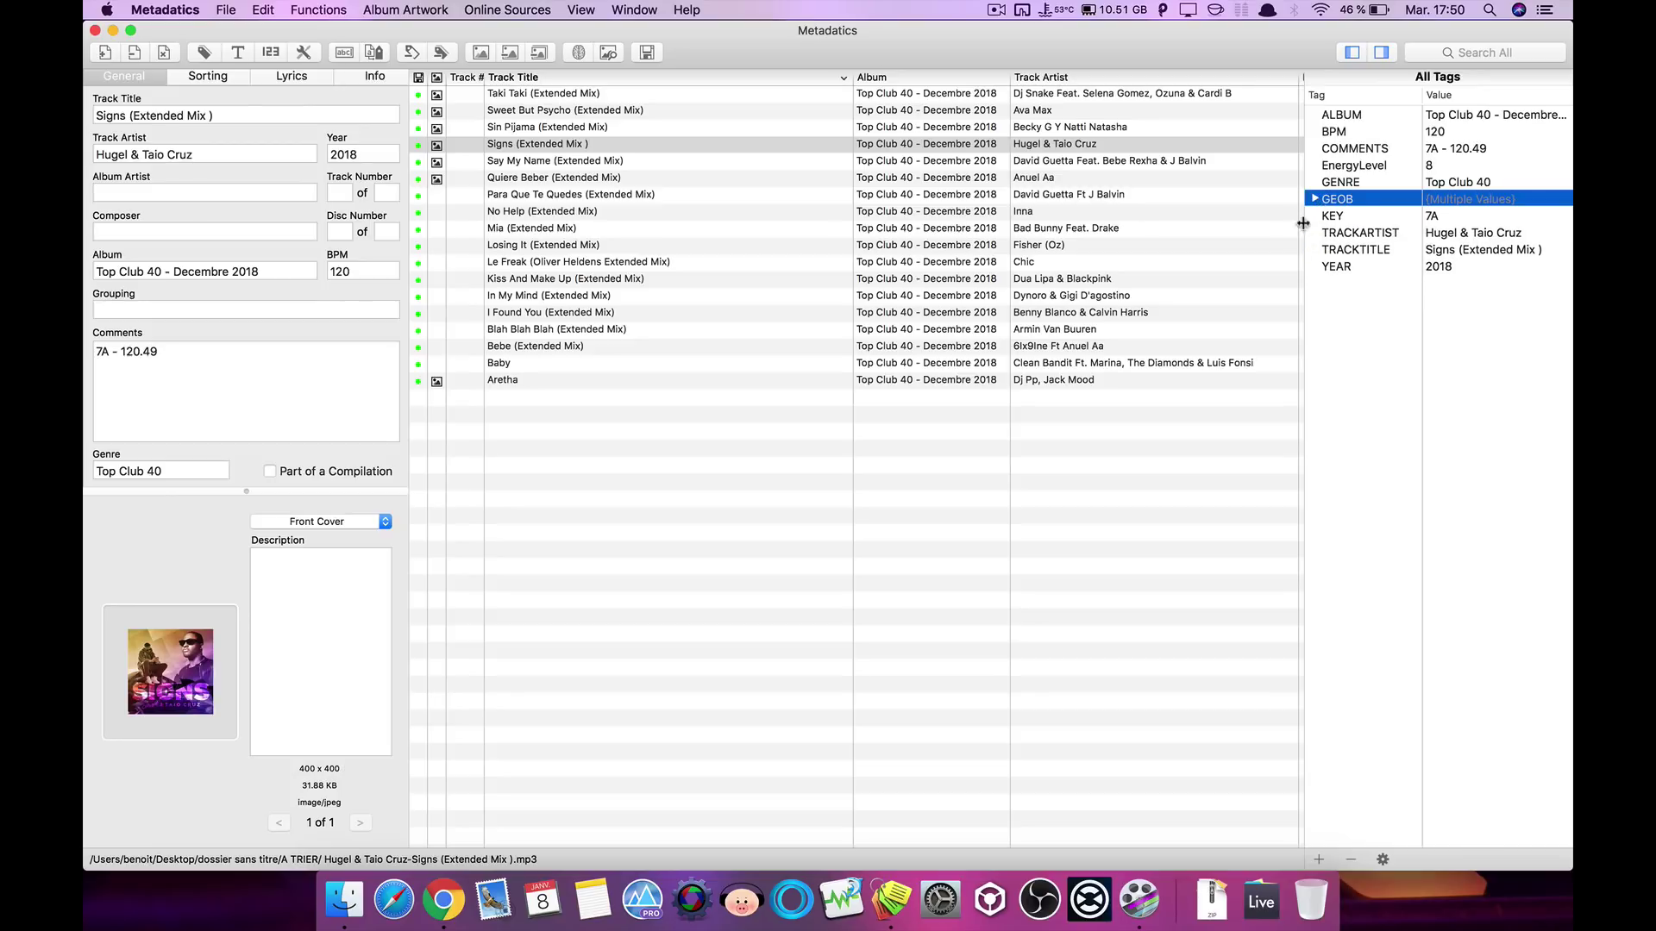
- Select all the tracks and delete their GEOB and EnergyLevel tags
click(944, 315)
click(895, 345)
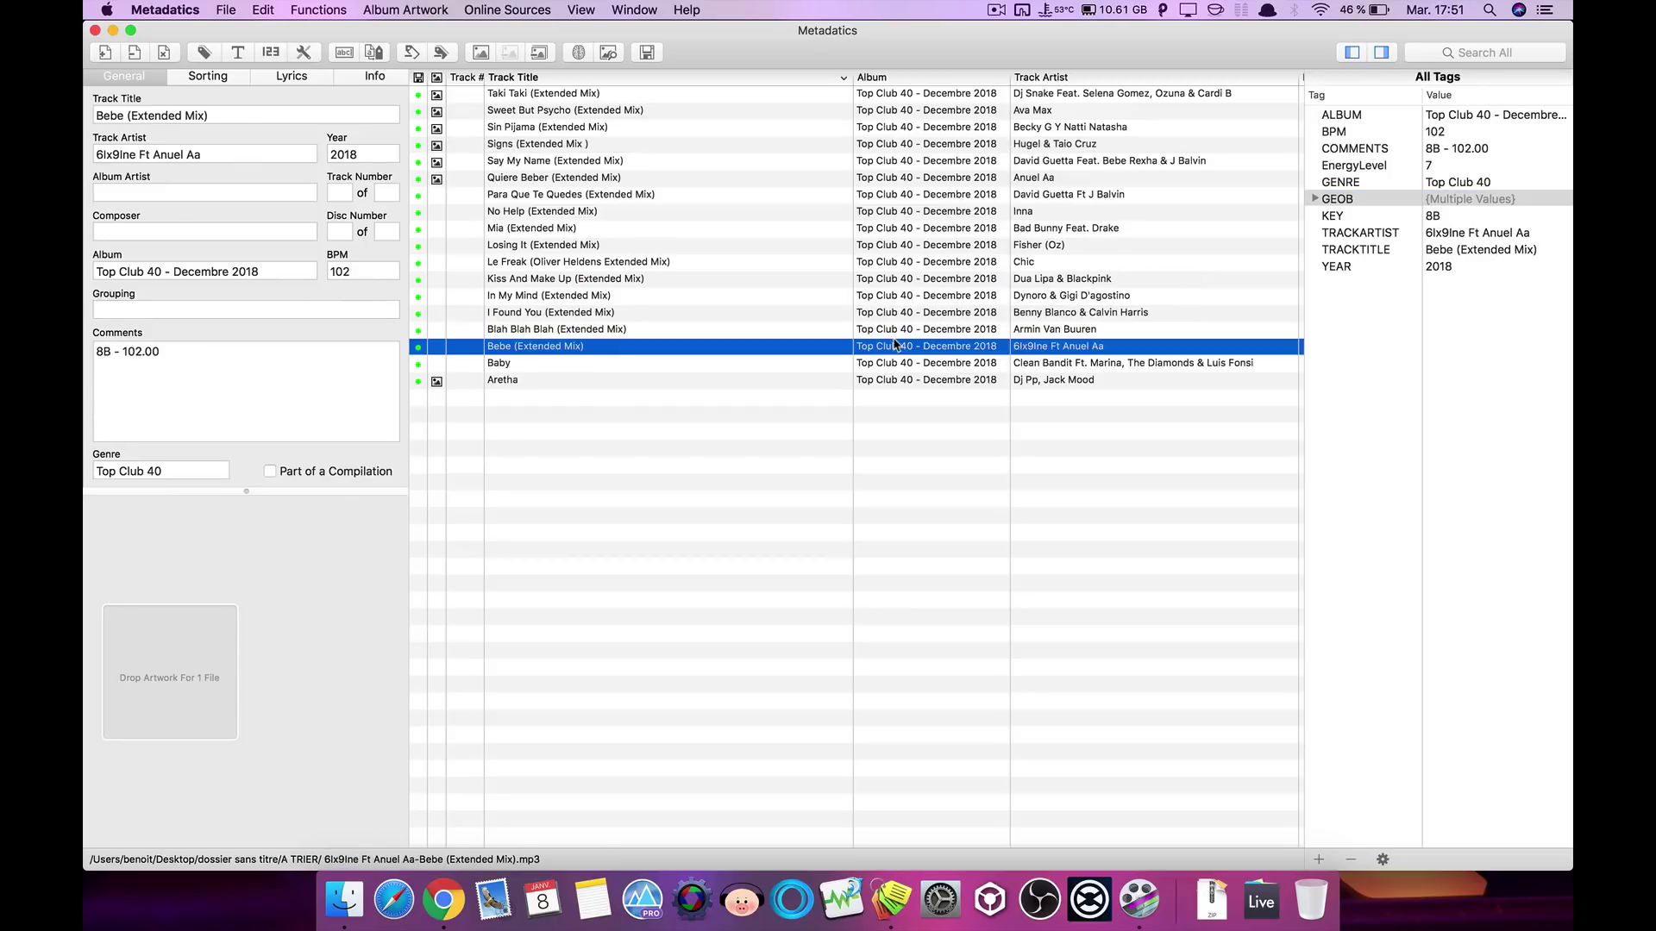
key(super+a)
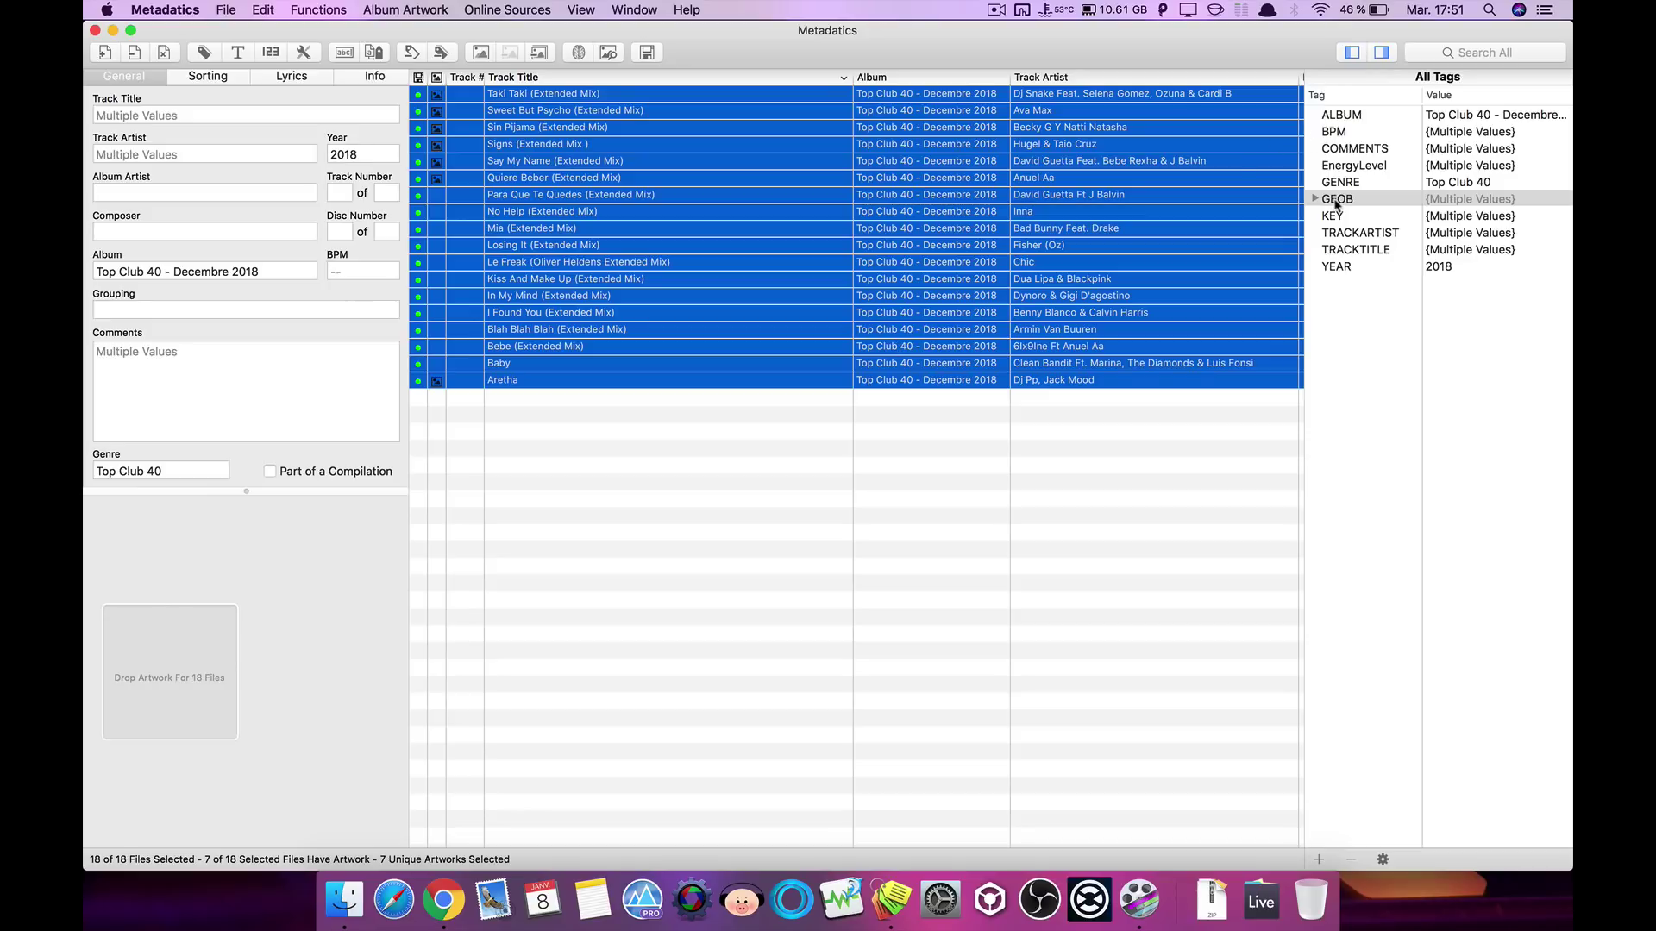
key(Delete)
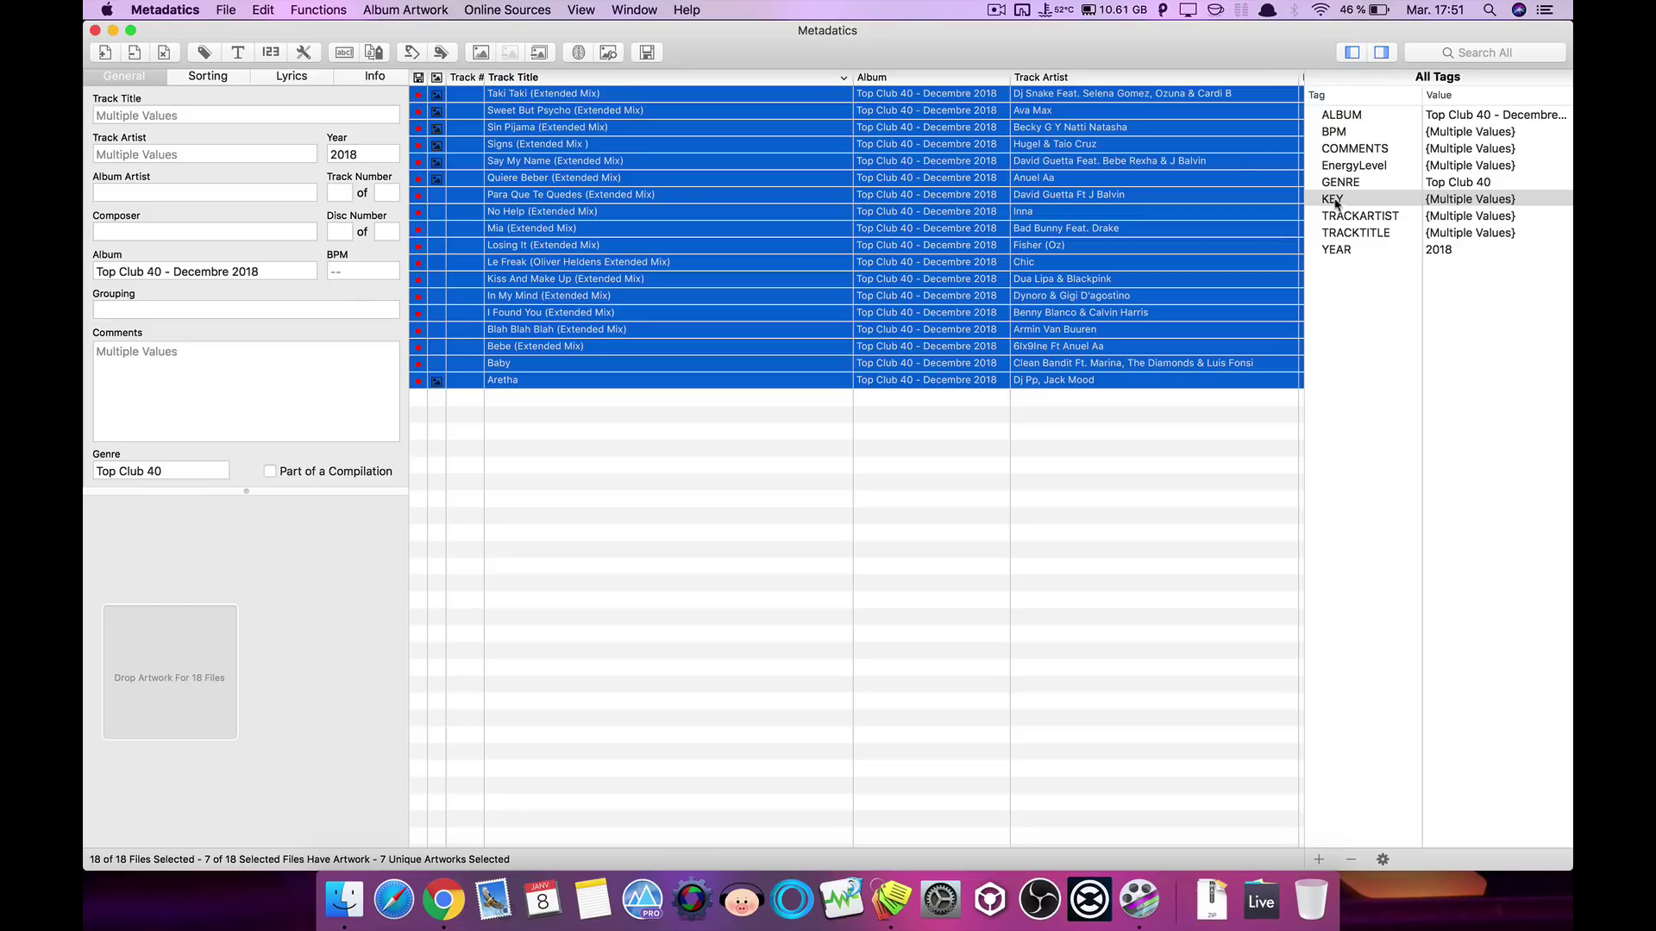
click(1347, 168)
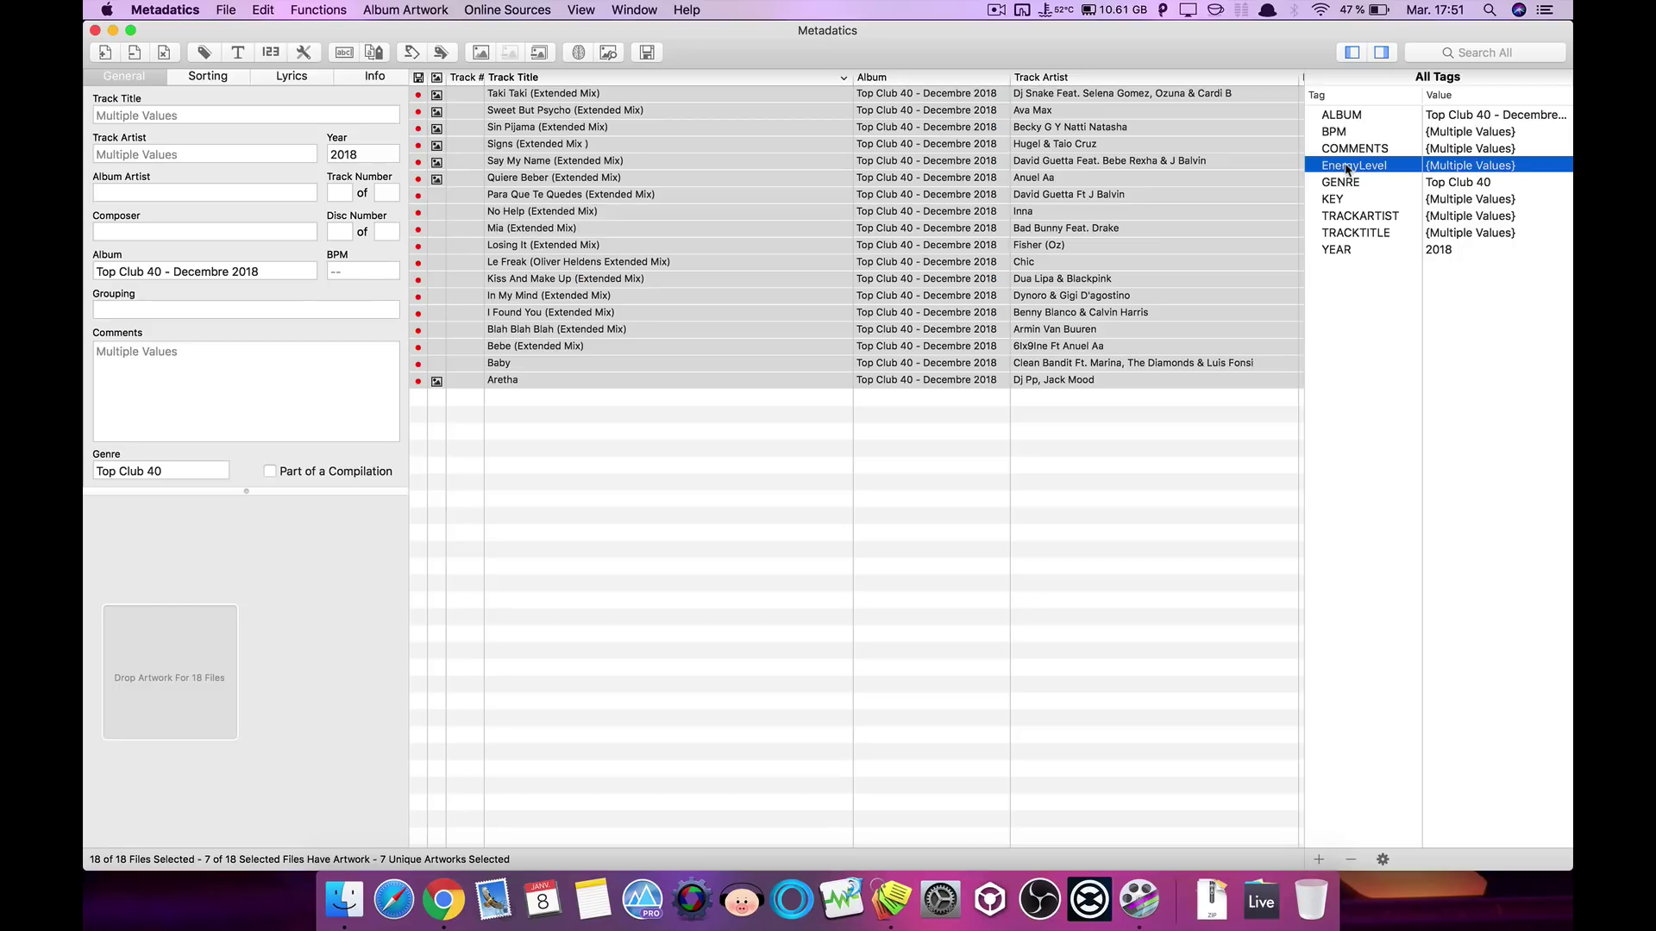
key(Delete)
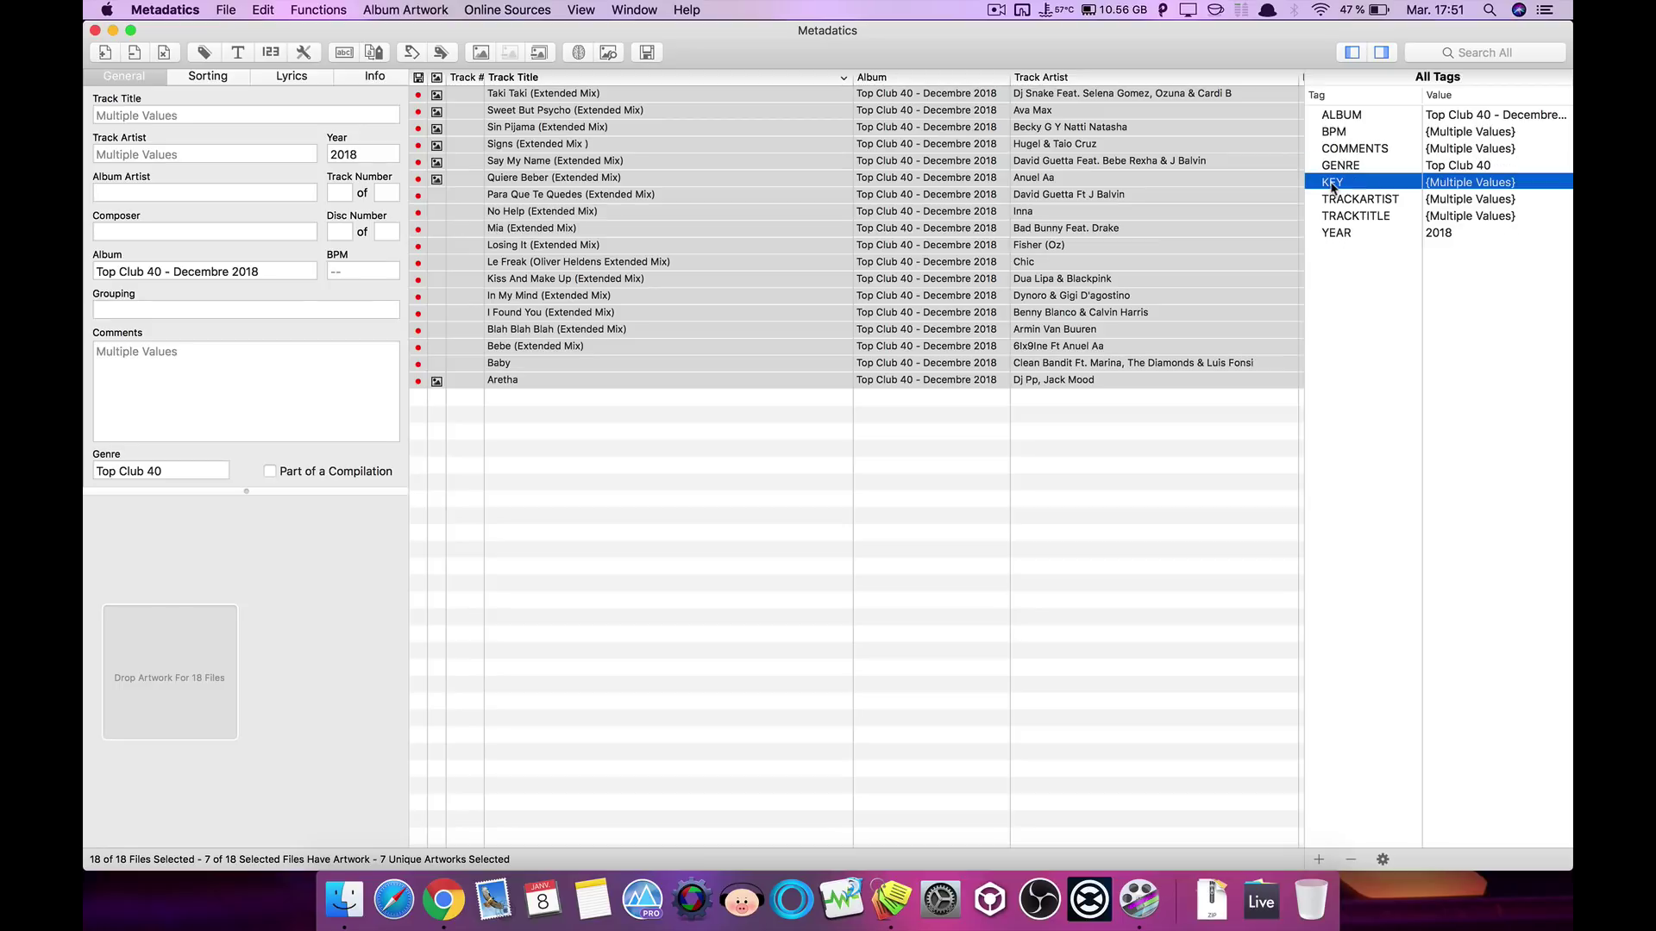
- Check the remaining BPM and COMMENTS tags, hide the full tag list, and review the comments, BPM, year and title of I Found You
click(1334, 135)
click(1339, 149)
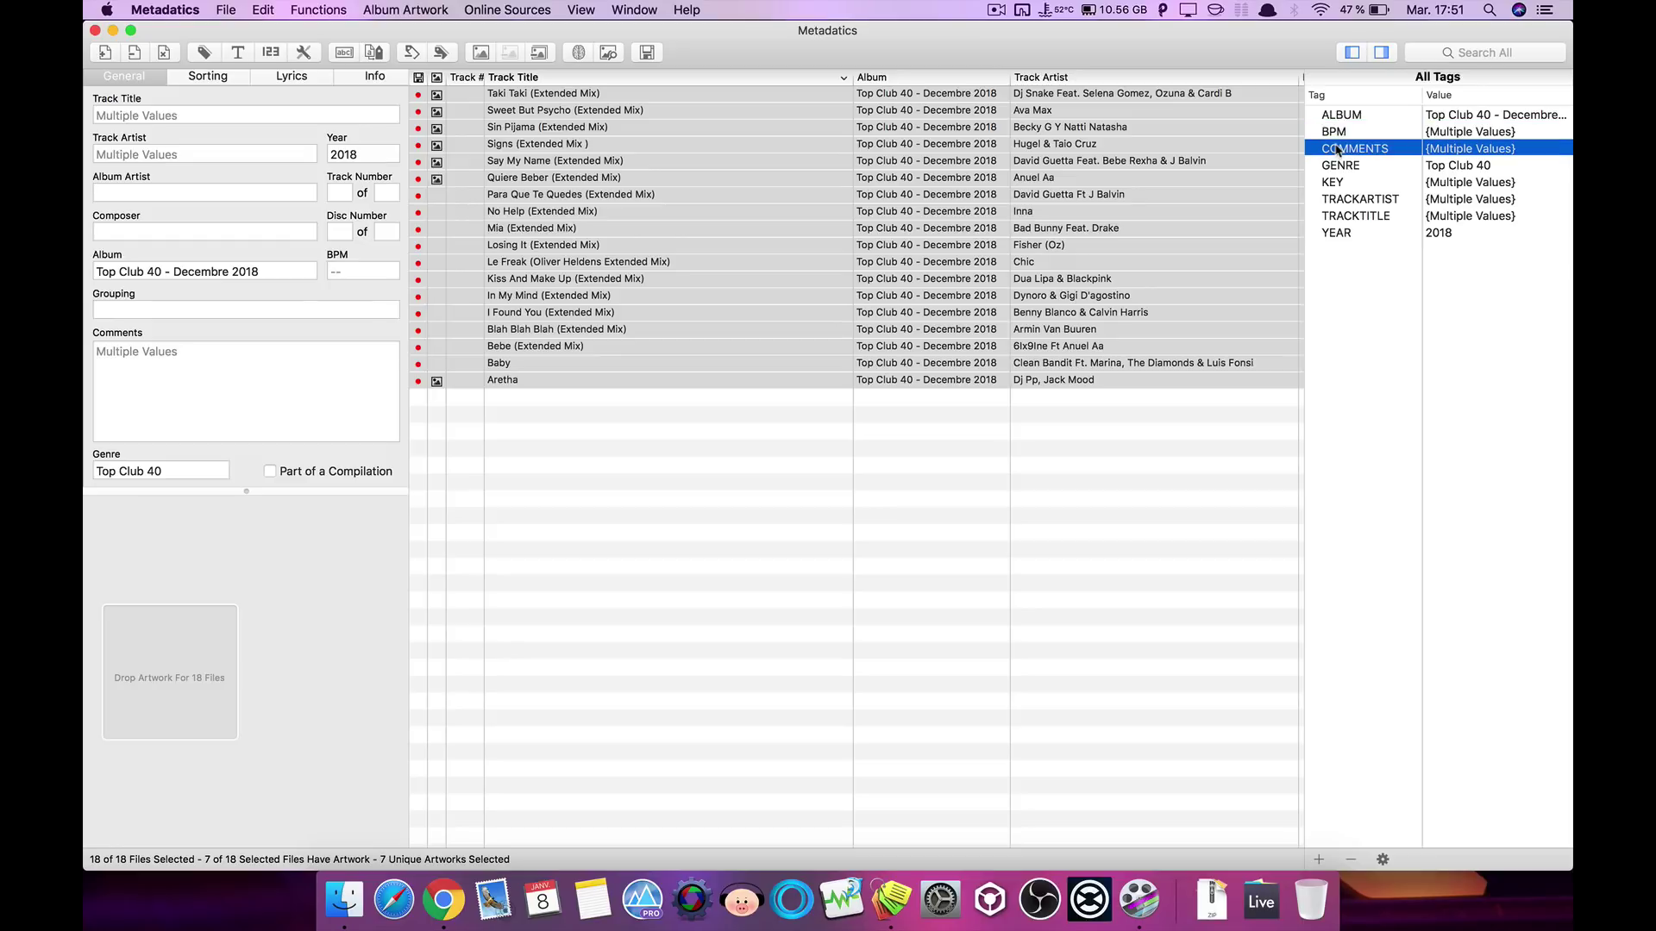
click(1381, 52)
click(1071, 262)
click(770, 313)
click(220, 350)
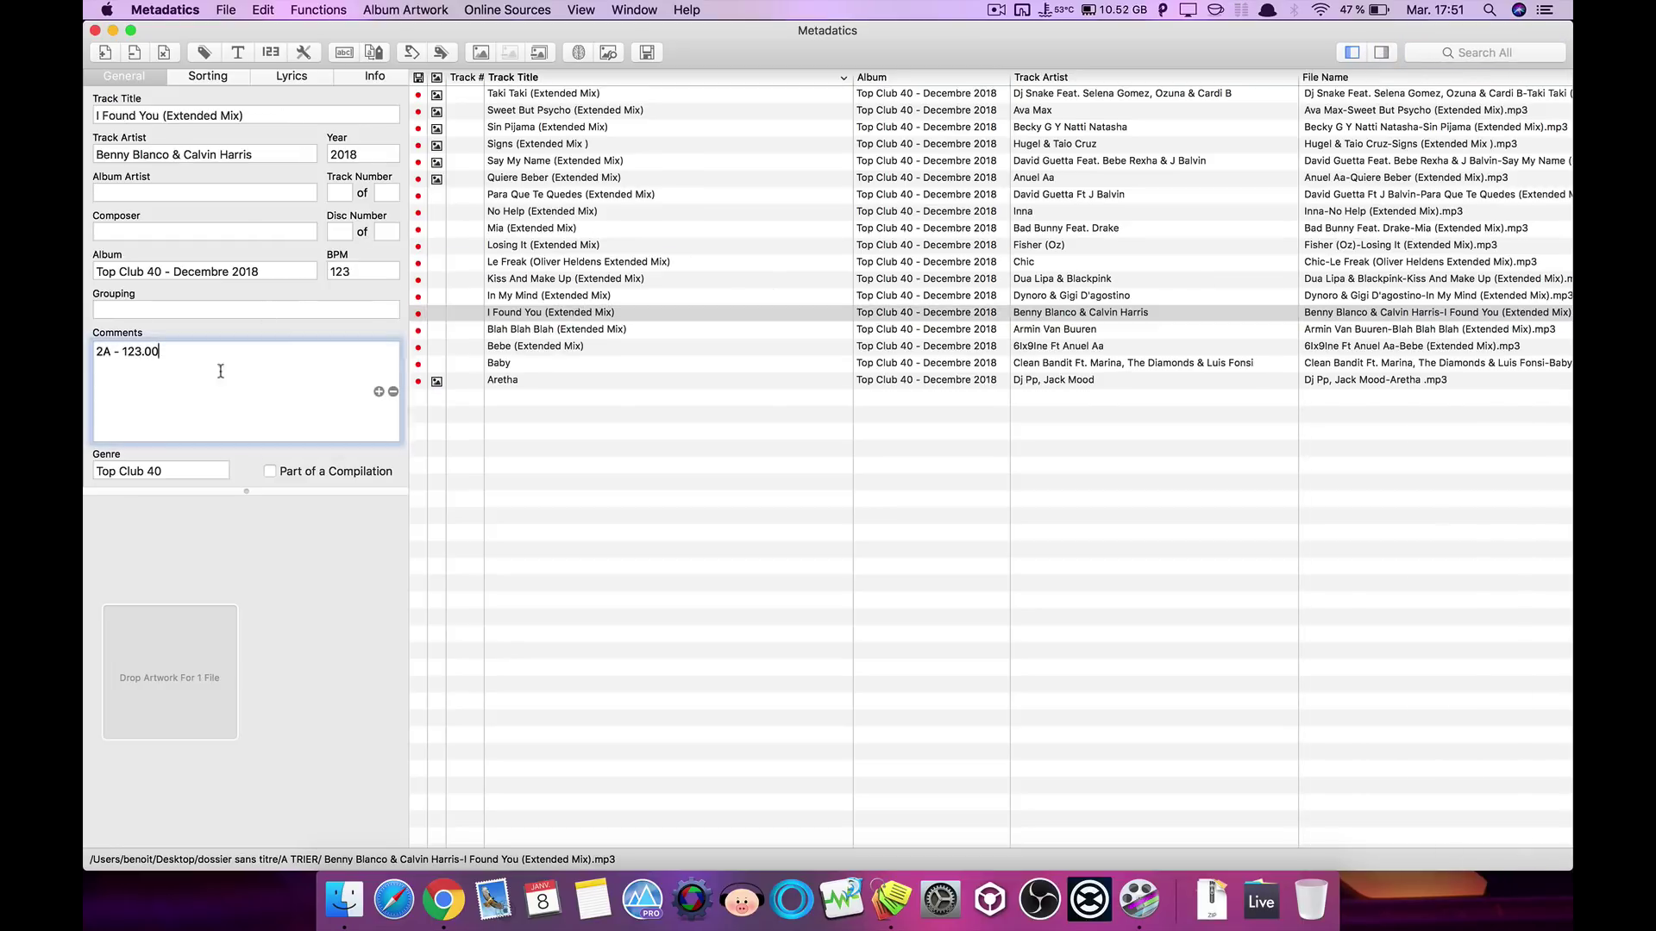
click(361, 269)
click(363, 154)
click(301, 115)
click(560, 164)
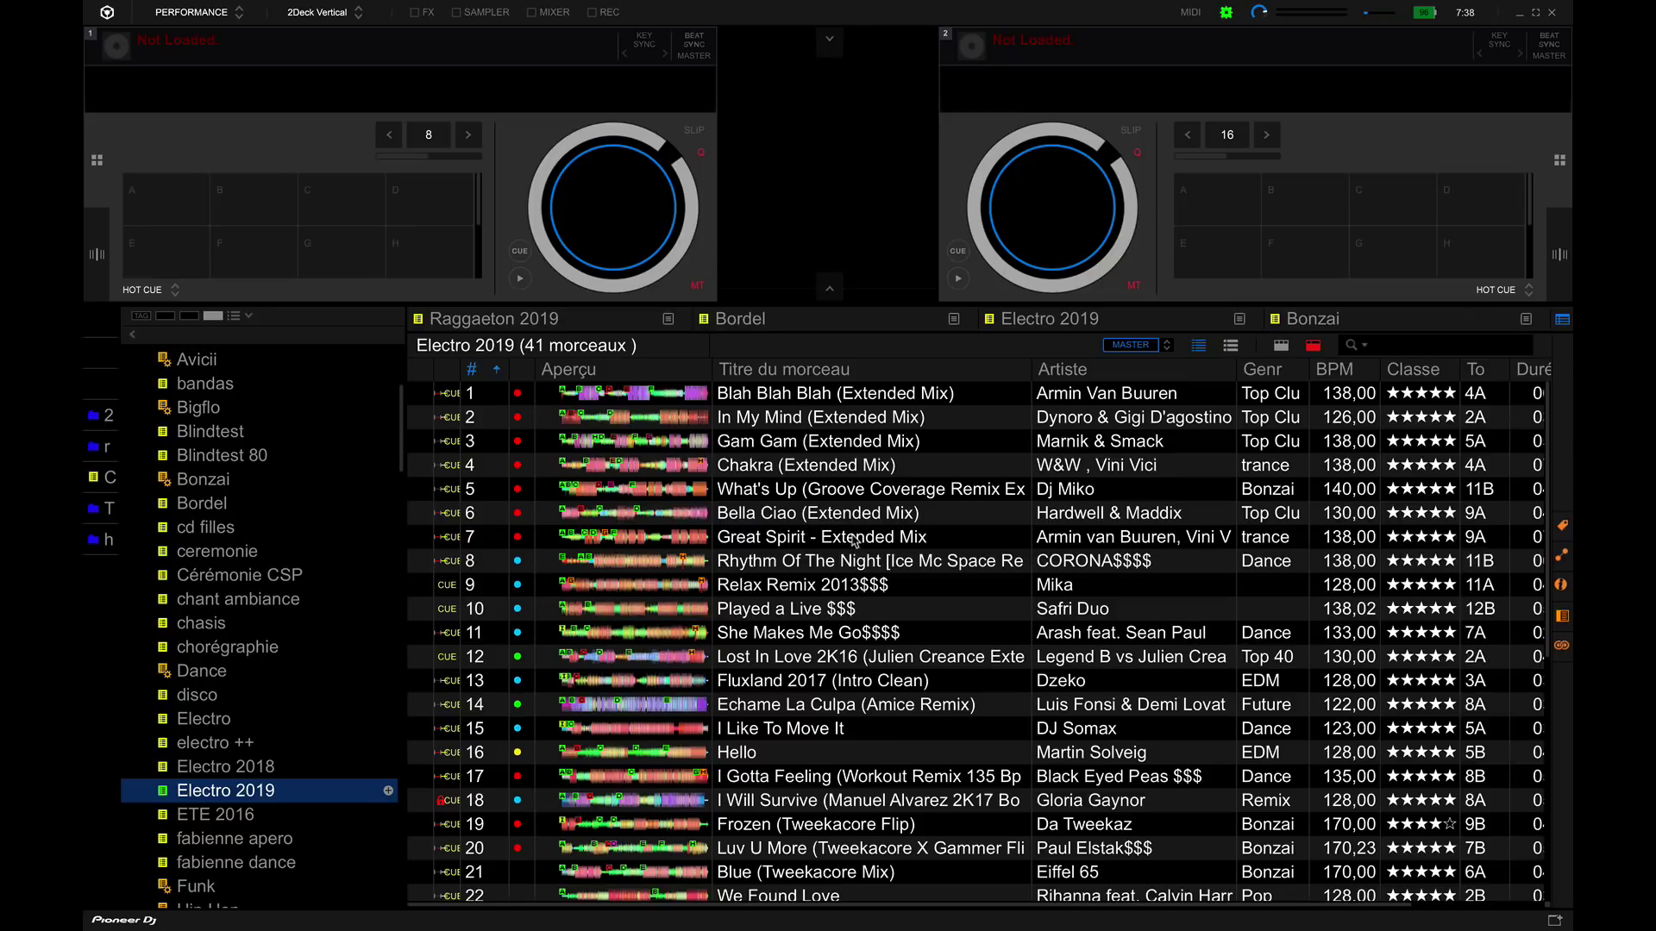
- In rekordbox, reload the tag of Bella Ciao (Extended Mix) in the Electro 2019 playlist
click(854, 516)
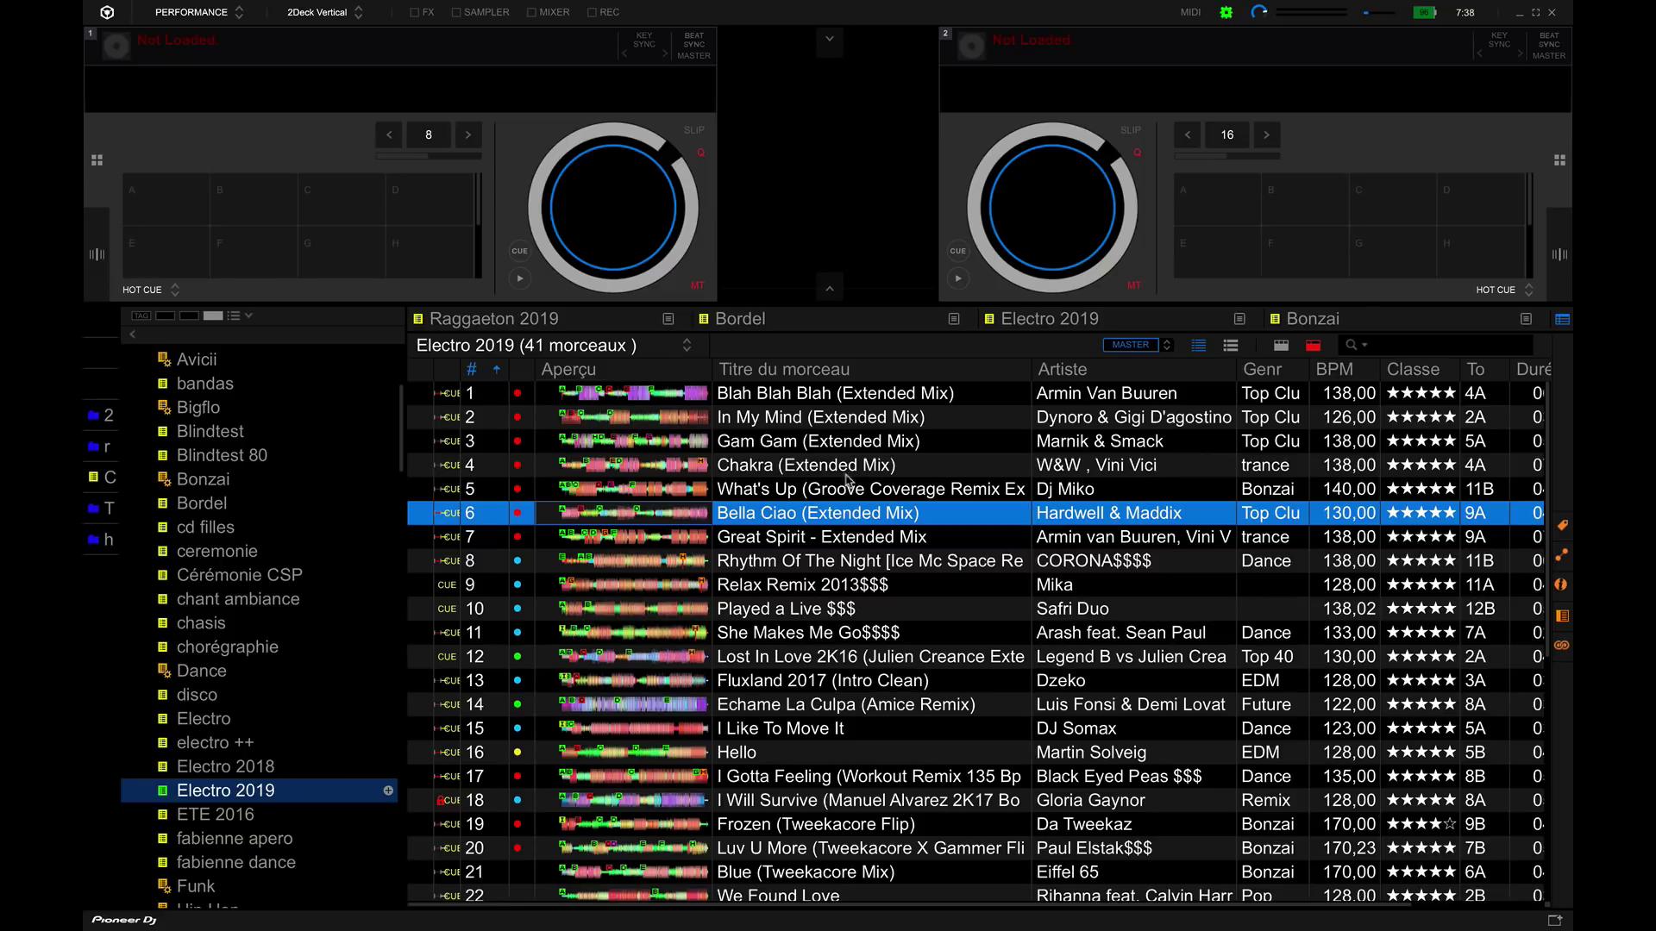
right_click(836, 521)
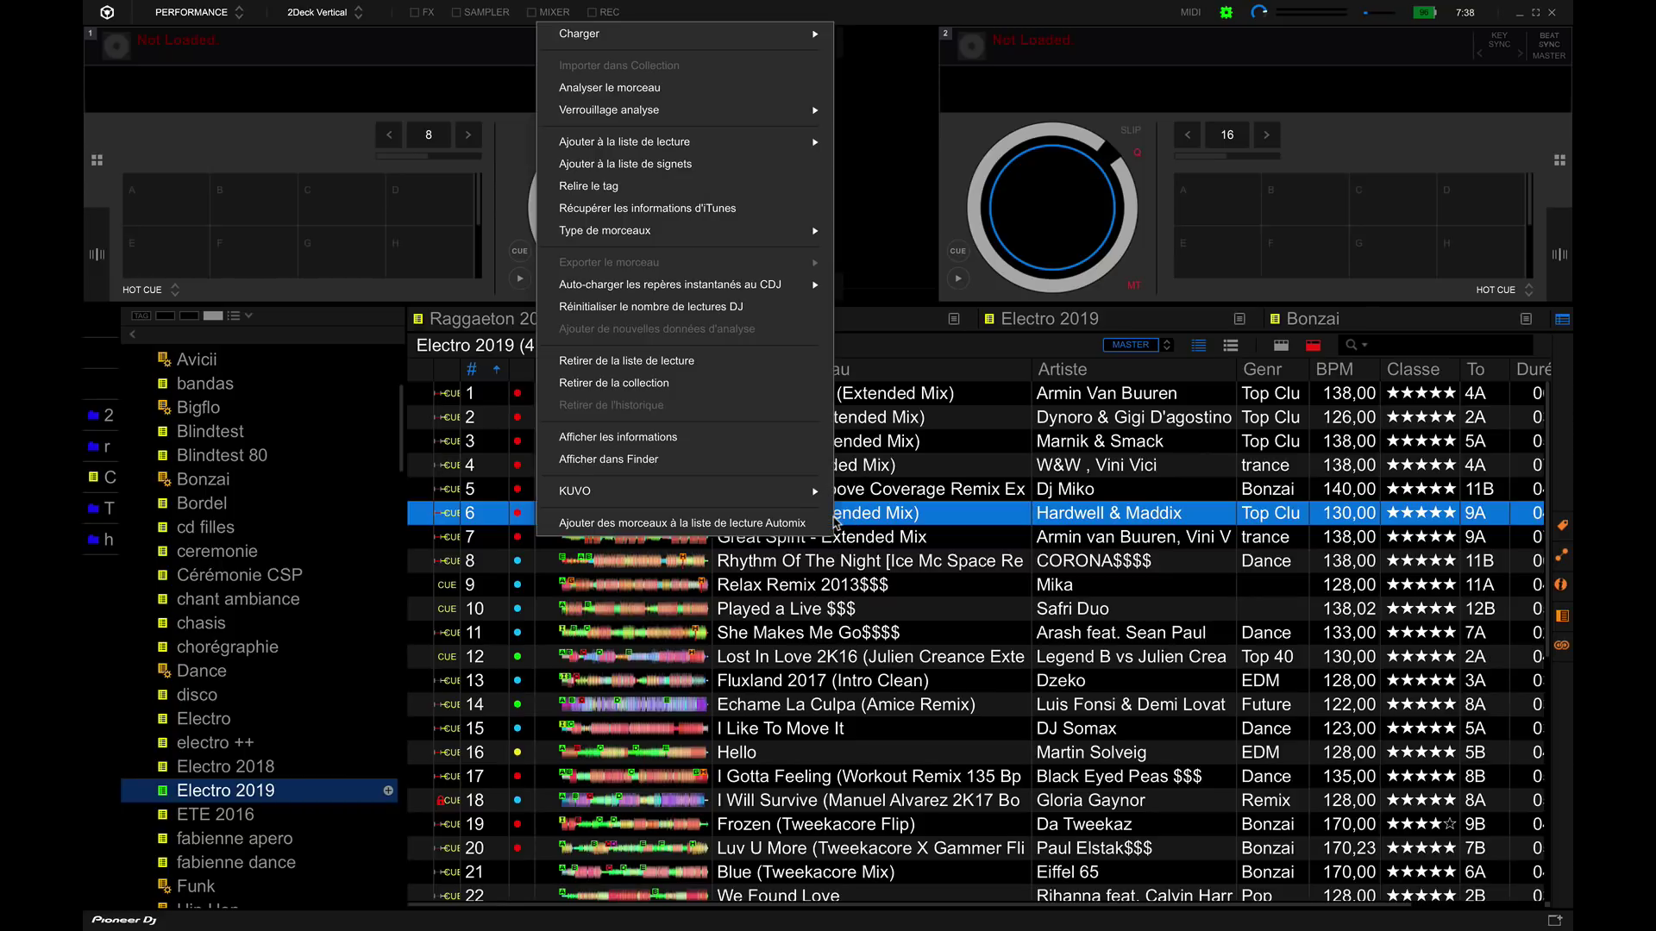
click(690, 188)
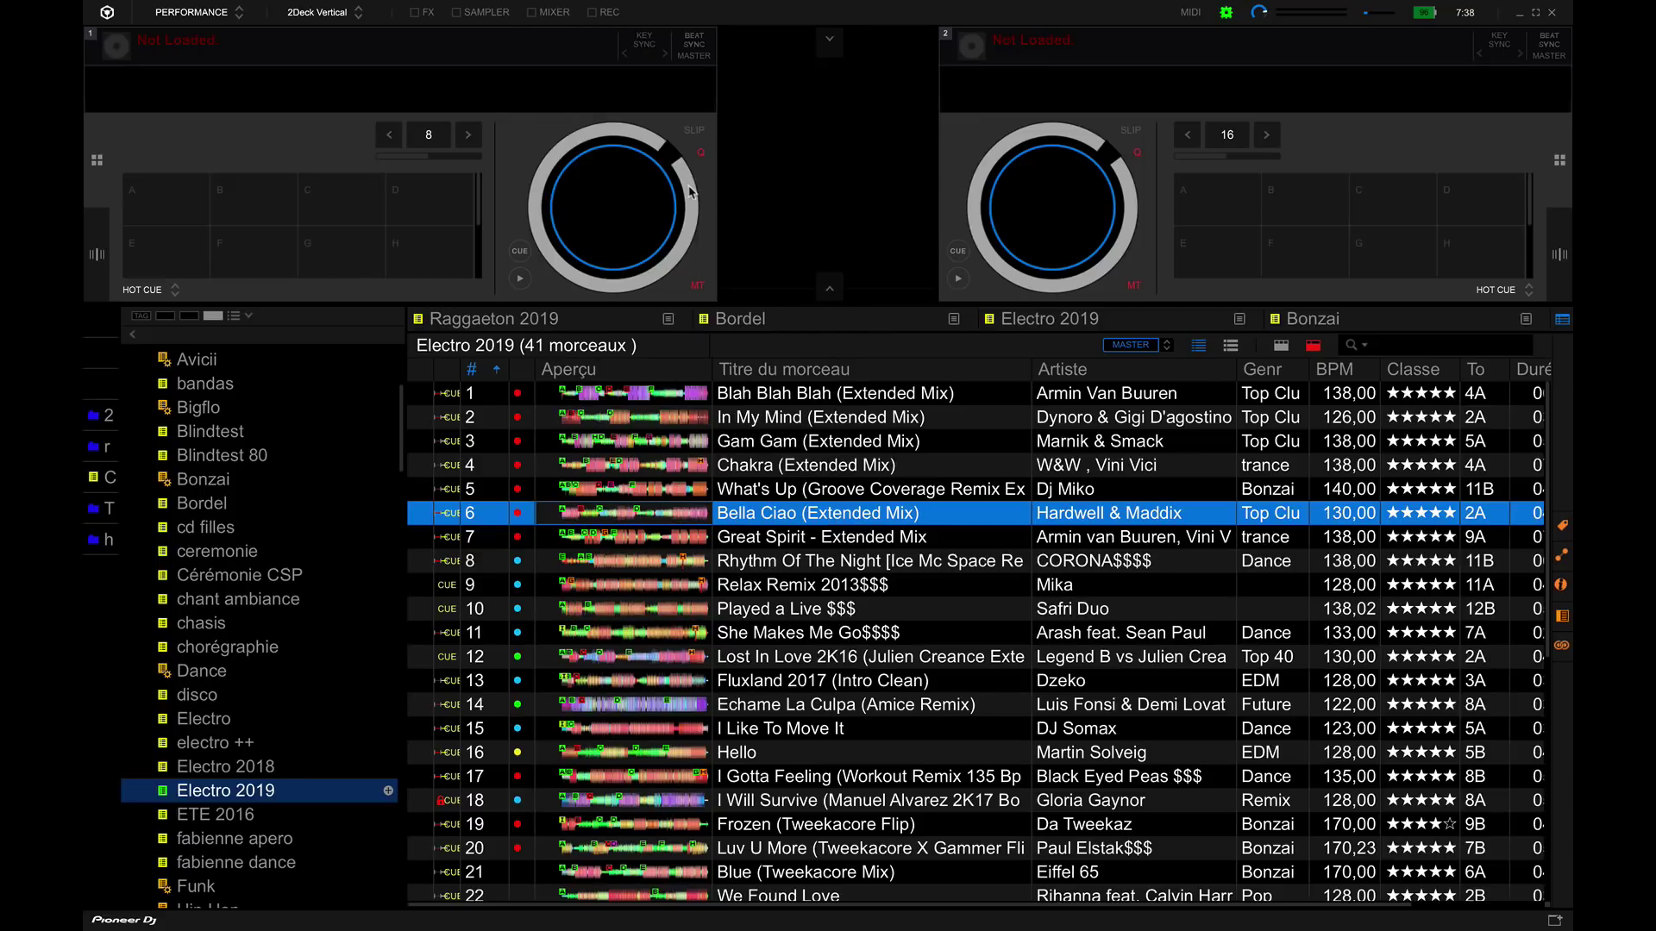